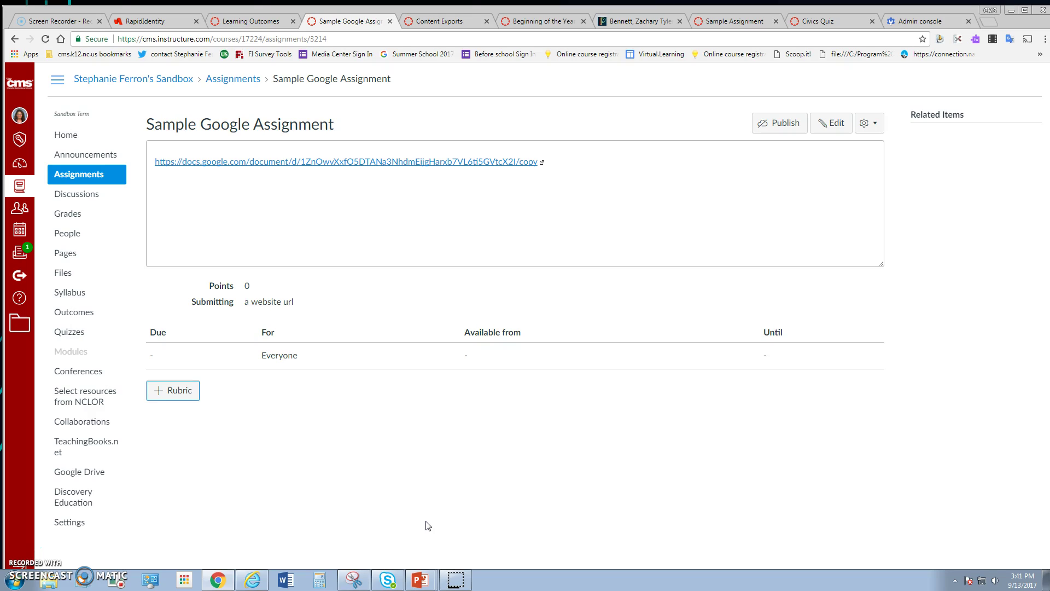
Add a new rubric and replace its placeholder title with 'Sample Rubric'
left_click(155, 395)
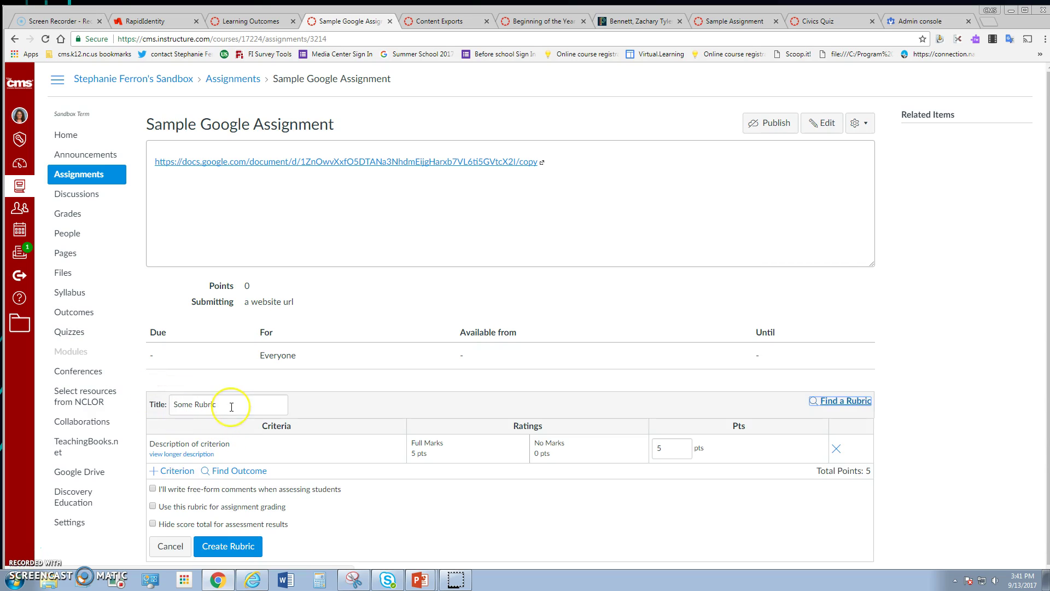
left_click_drag(232, 406, 165, 406)
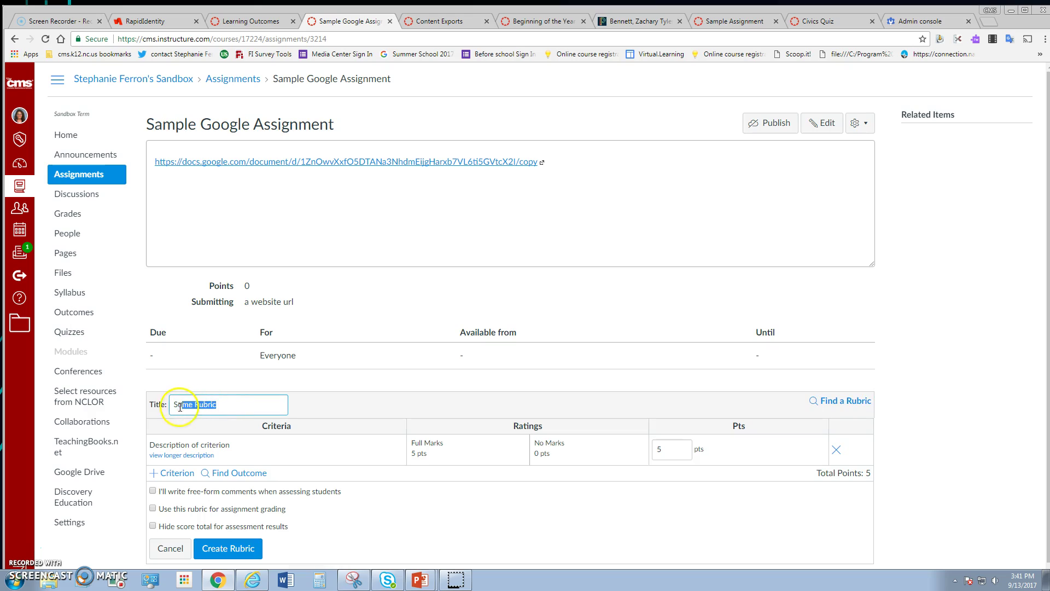
key("BackSpace")
type("Samp")
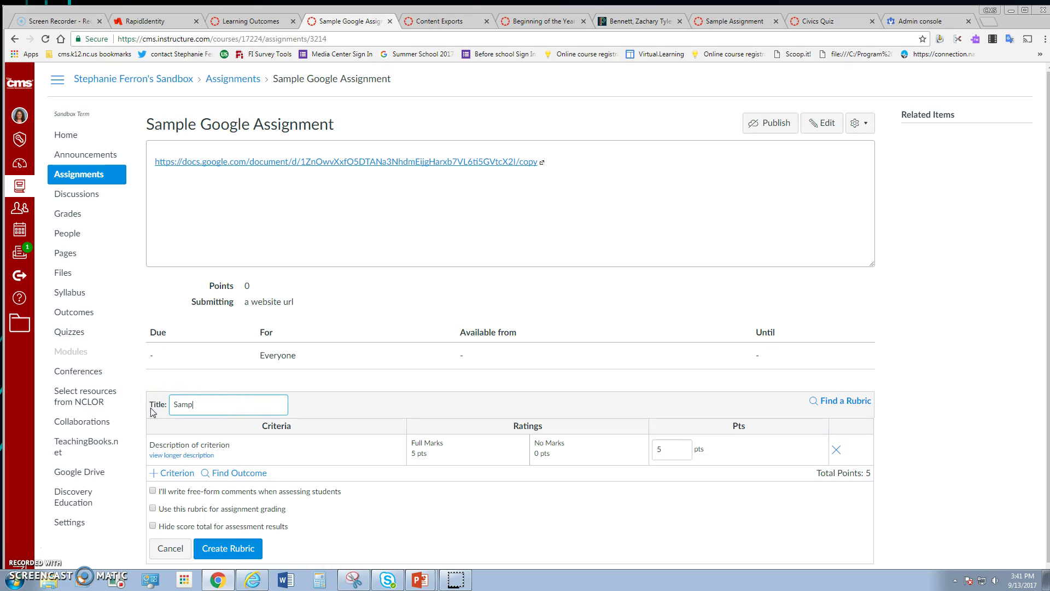
type("le Rub")
type("ric")
mouse_move(277, 449)
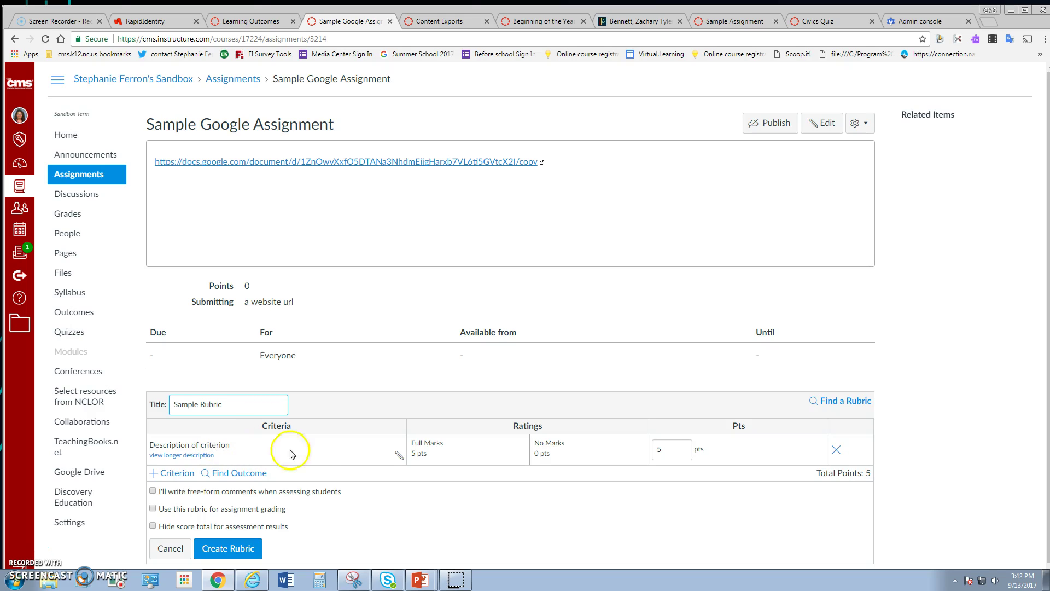
Name the first criterion 'Spelling'
left_click(399, 457)
type("Spe")
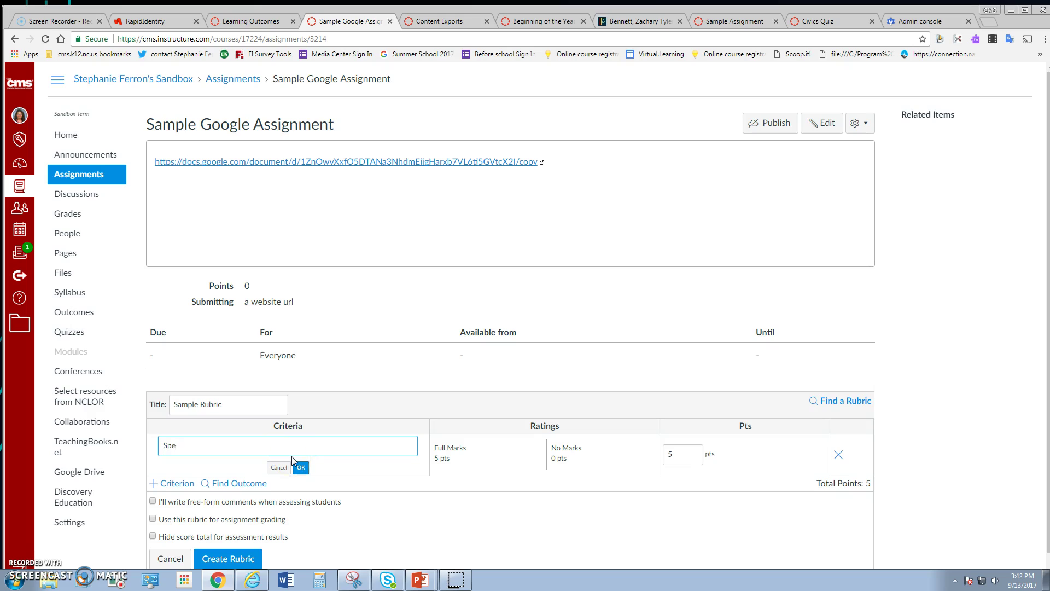
type("lling")
left_click(300, 466)
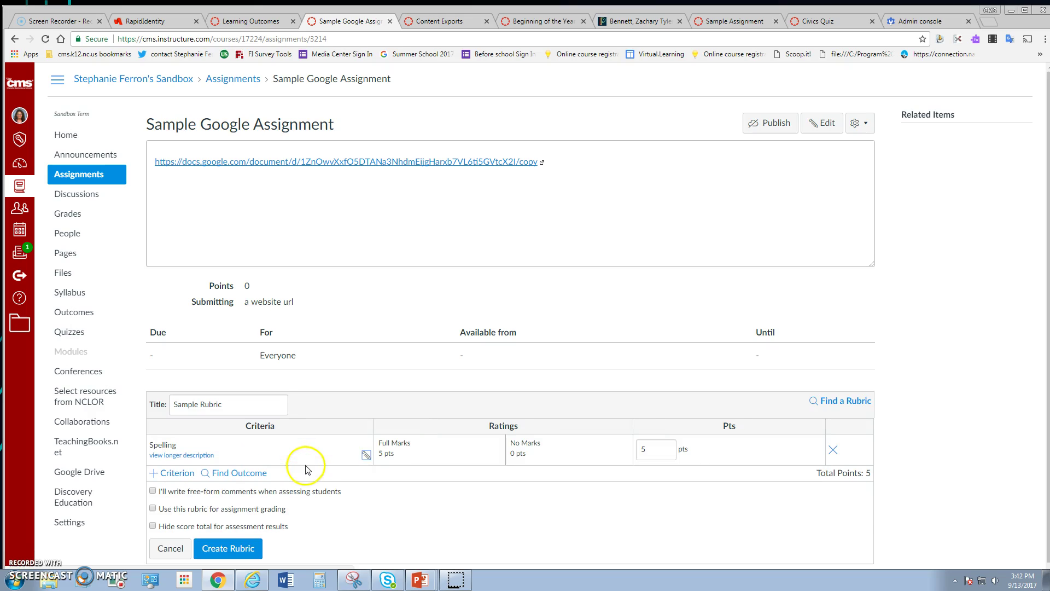
Insert a rating between Full Marks and No Marks and rename Full Marks to 'Full Credit'
left_click(500, 461)
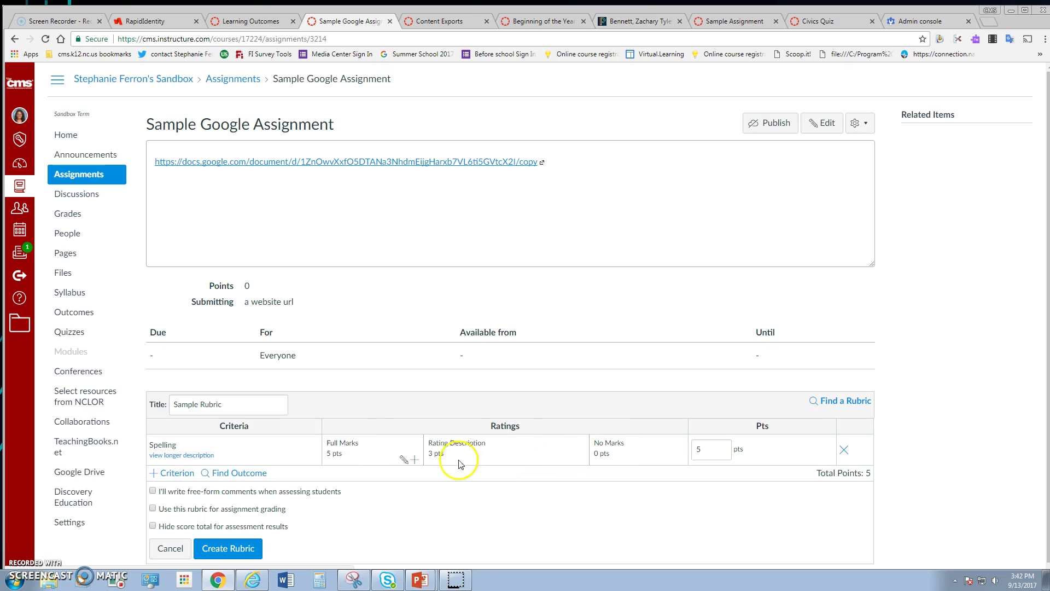
left_click(403, 461)
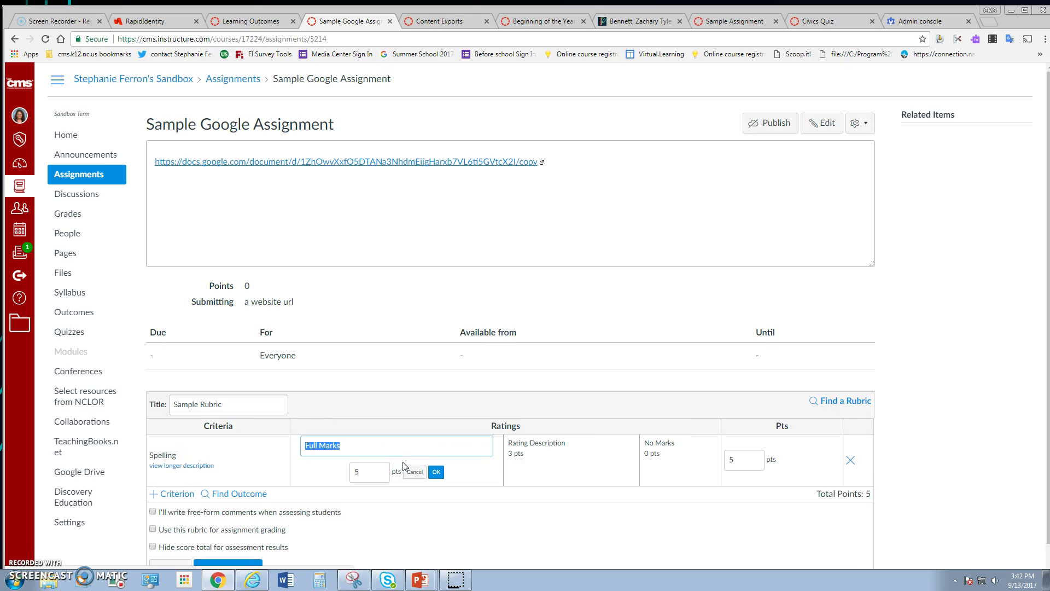
key("BackSpace")
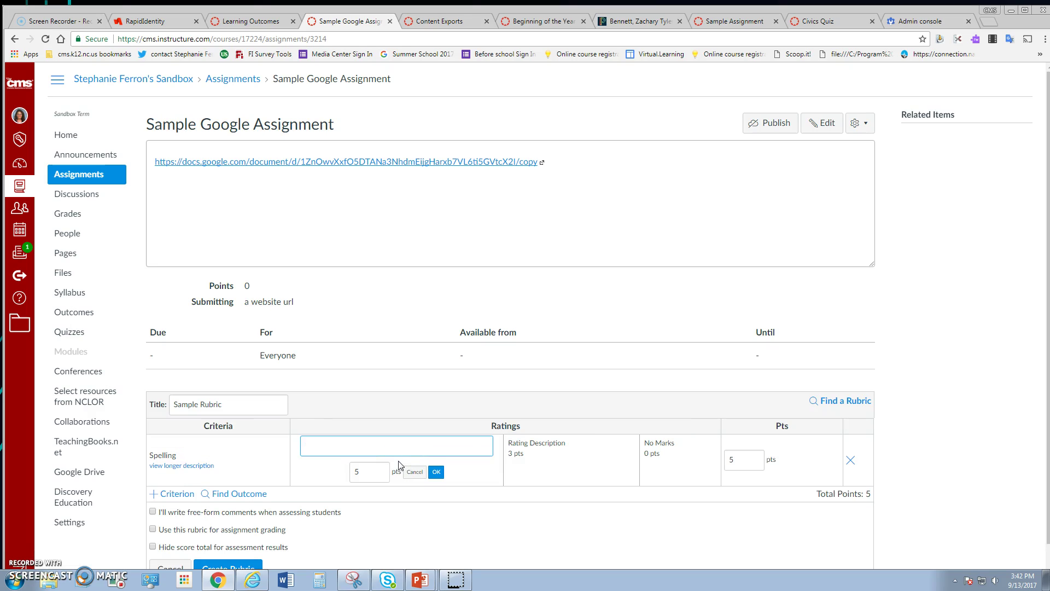
type("Full Credit")
left_click(436, 472)
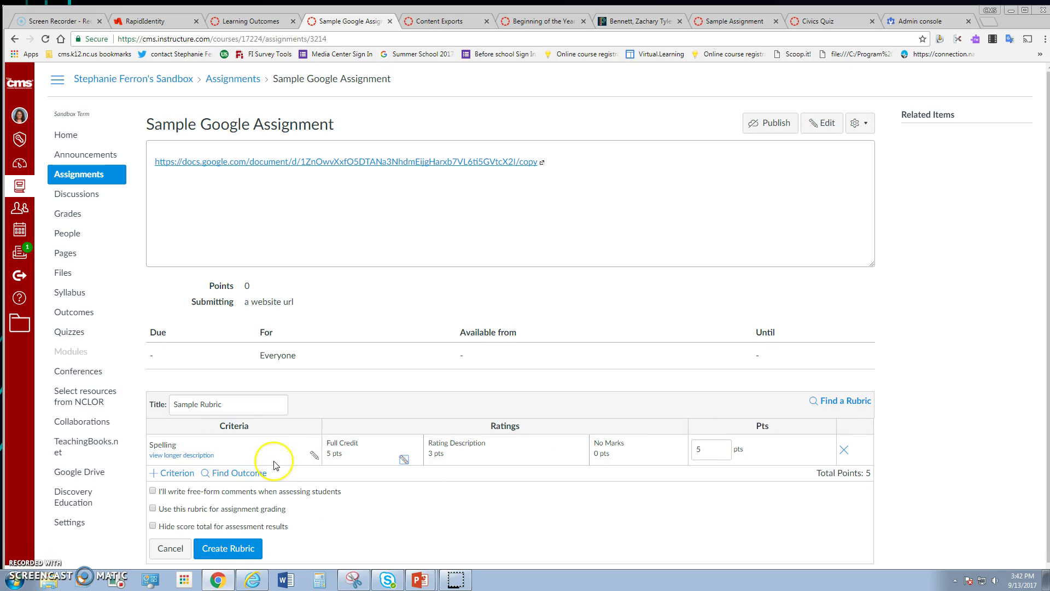
Save 'looking for correct spelling' as the Spelling criterion's longer description
left_click(205, 455)
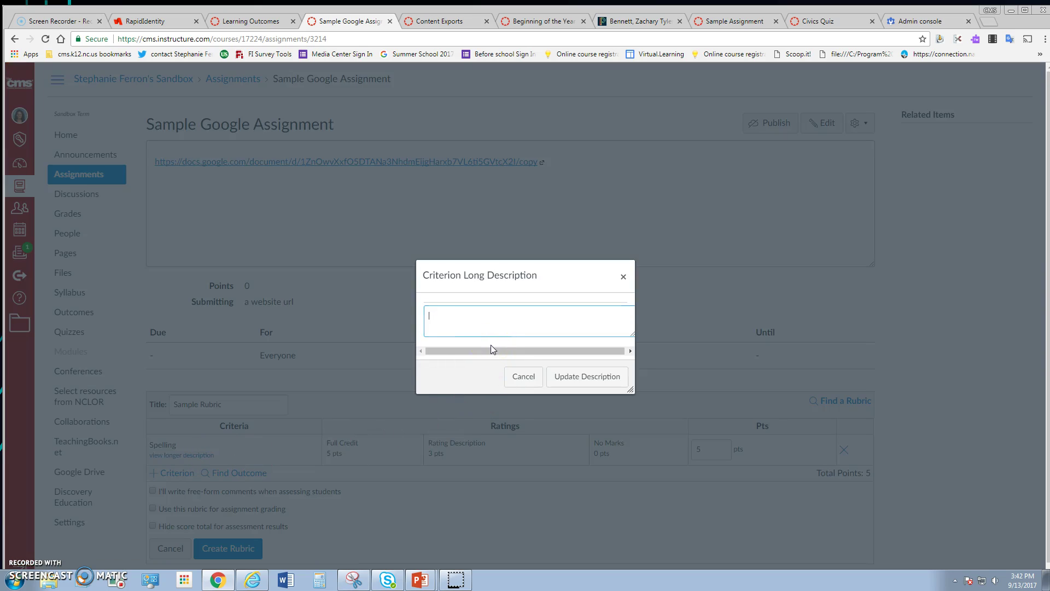
type("looking f")
type("or correct spelling.")
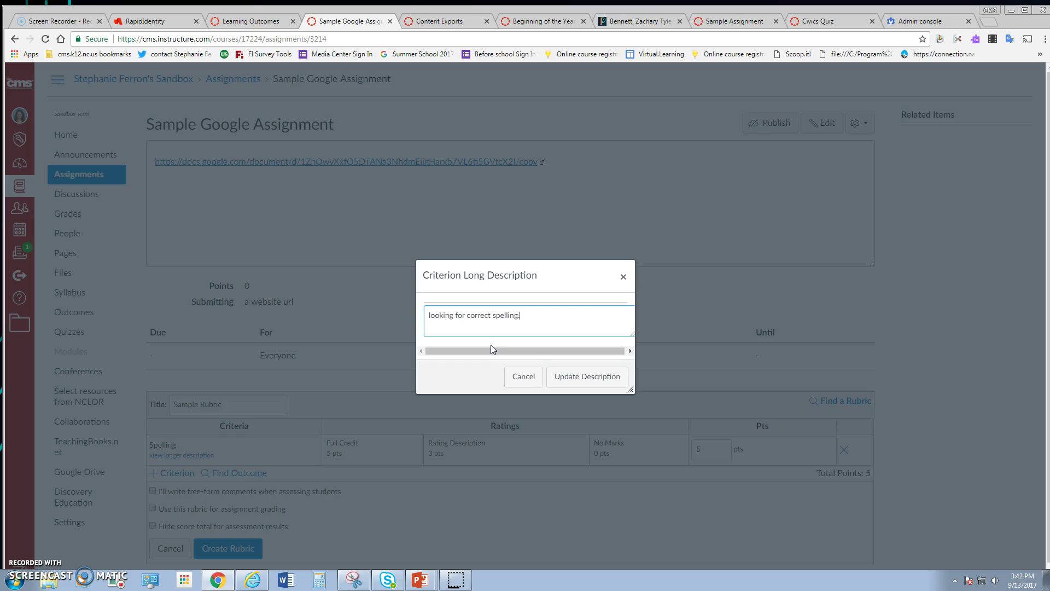
left_click(569, 381)
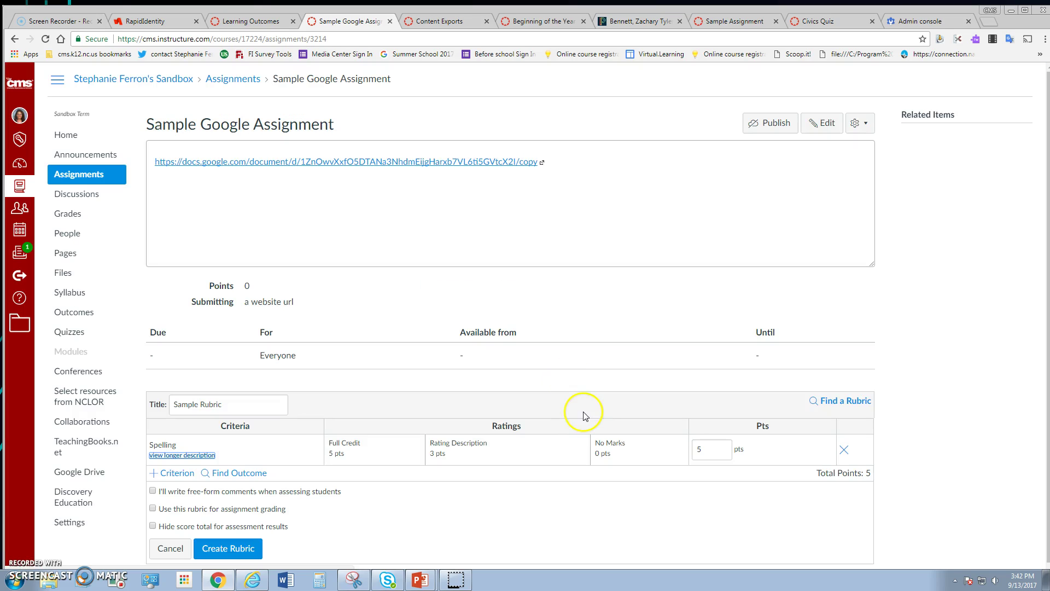
mouse_move(365, 452)
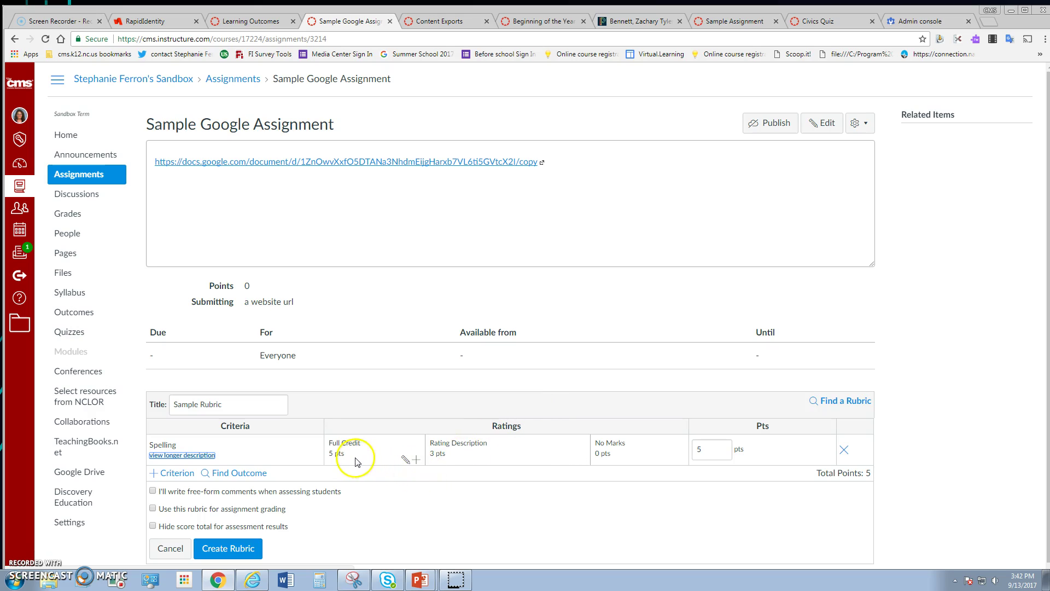
Name the 3-point rating 'Partial Credit', fixing a capitalisation typo
left_click(559, 460)
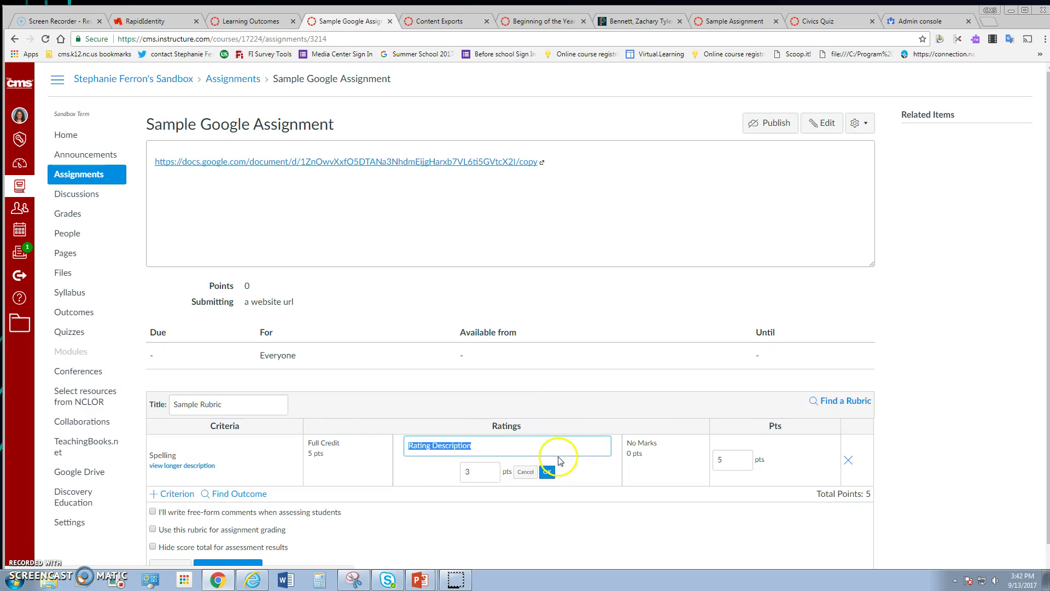
type("PAr")
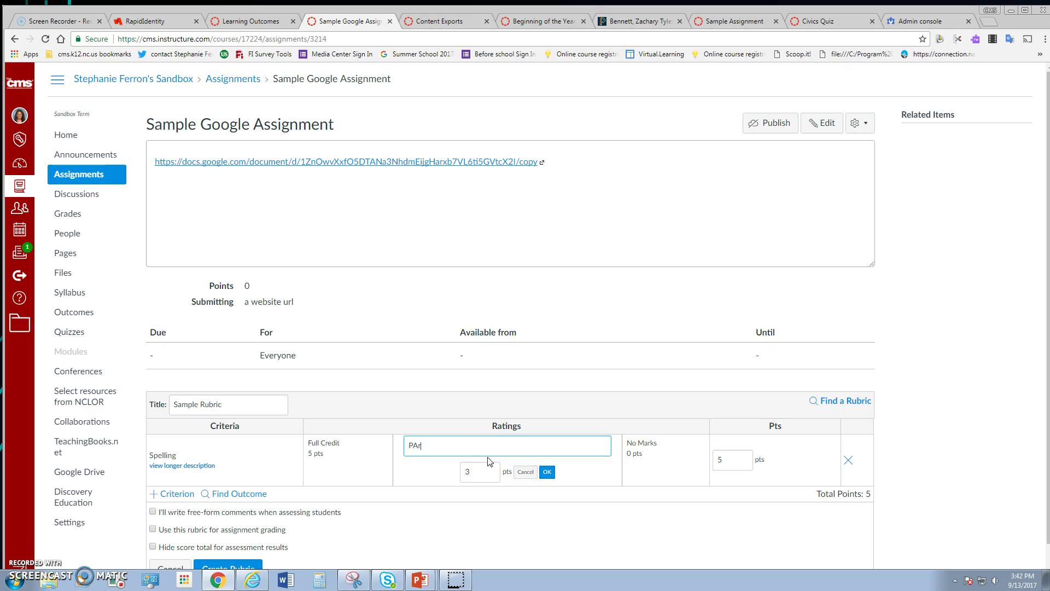
type("tial Credit")
left_click(411, 445)
key("Delete")
type("a")
left_click(549, 474)
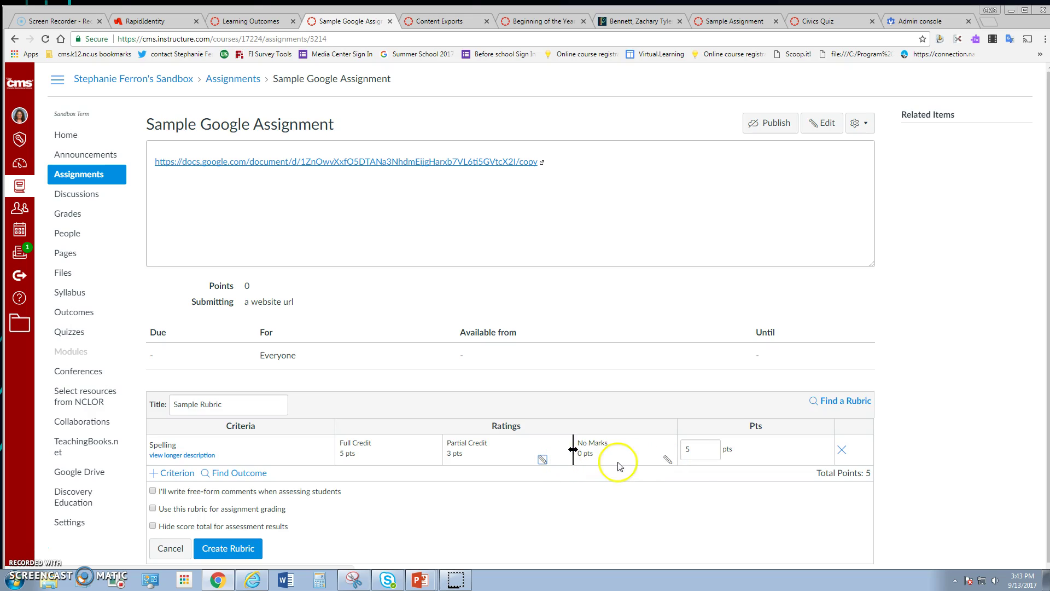
Rename No Marks to 'No Credit' worth 0 points and confirm the criterion's ratings
left_click(668, 463)
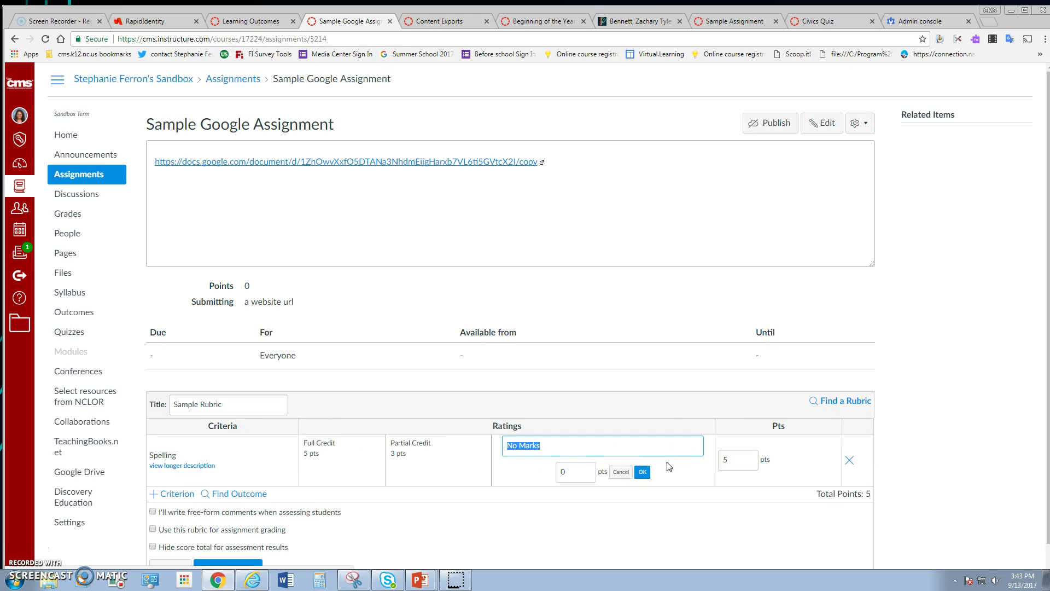
type("N")
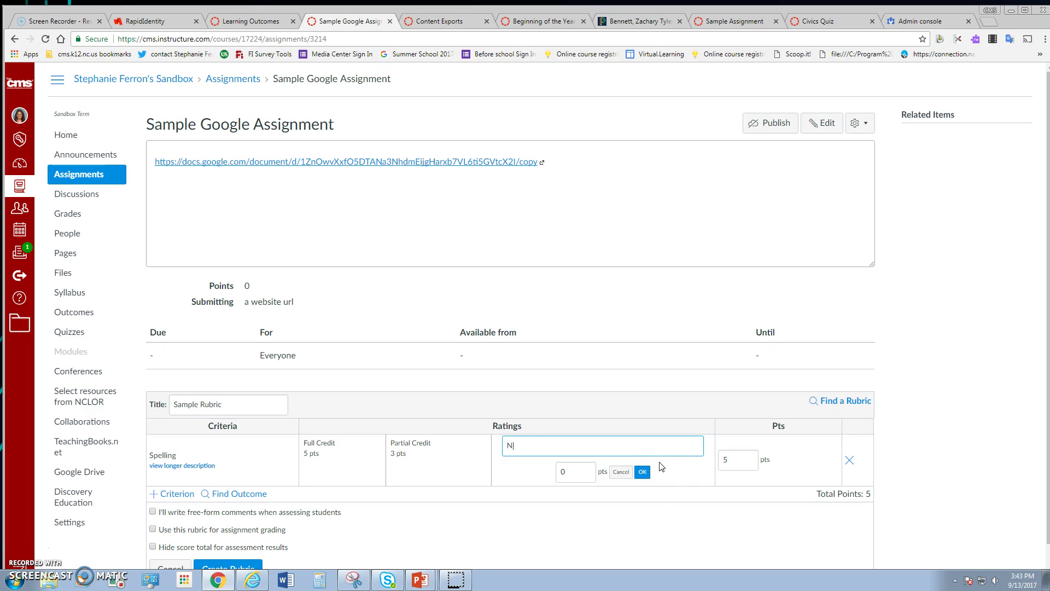
type("o Credit")
left_click(643, 471)
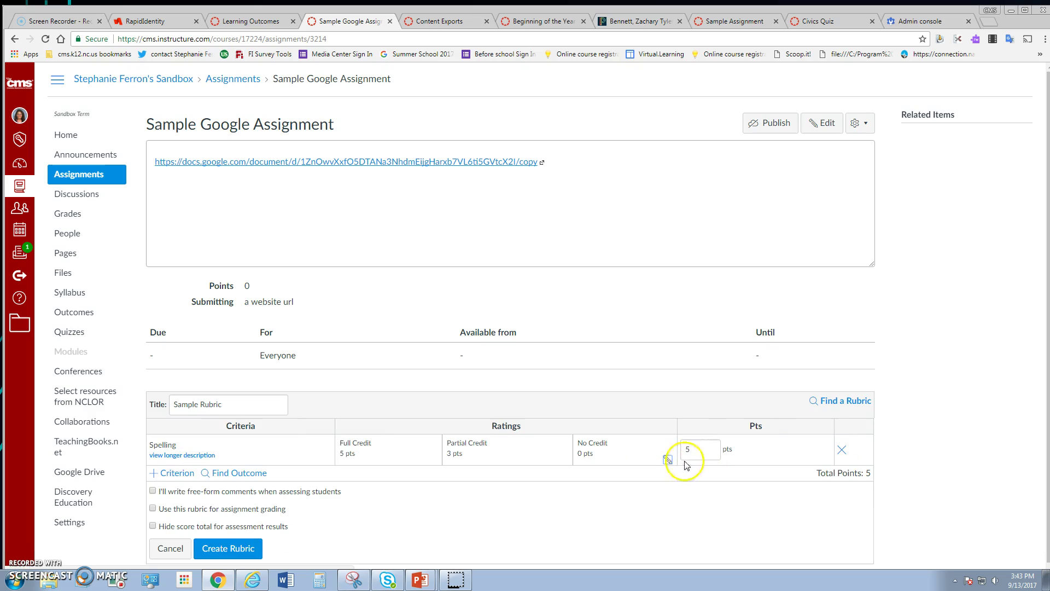
left_click(698, 454)
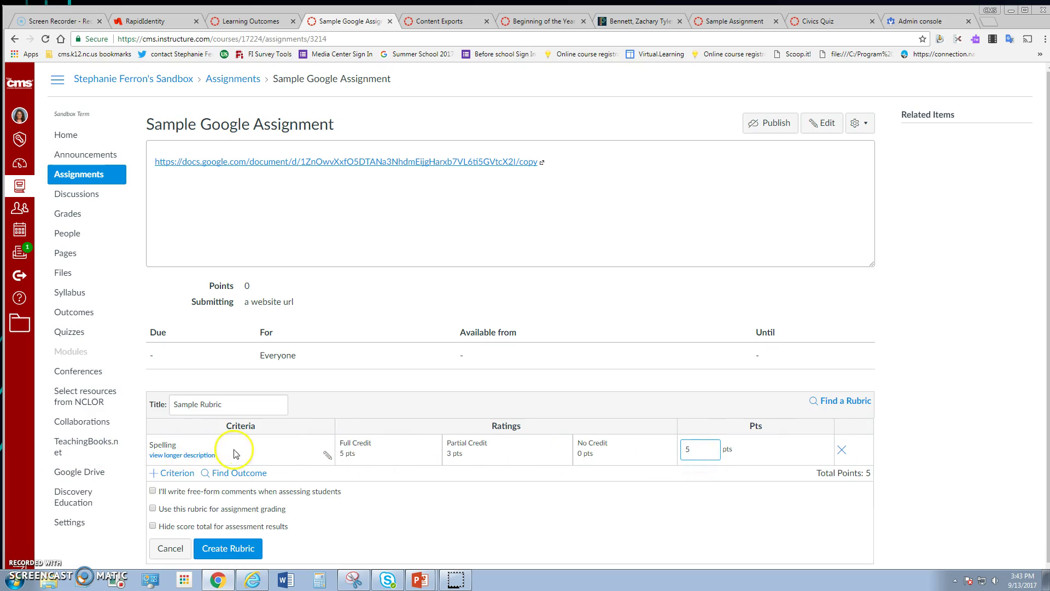
left_click(788, 454)
Add a second criterion named 'Grammar', bringing the rubric total to 10 points
left_click(164, 476)
type("G")
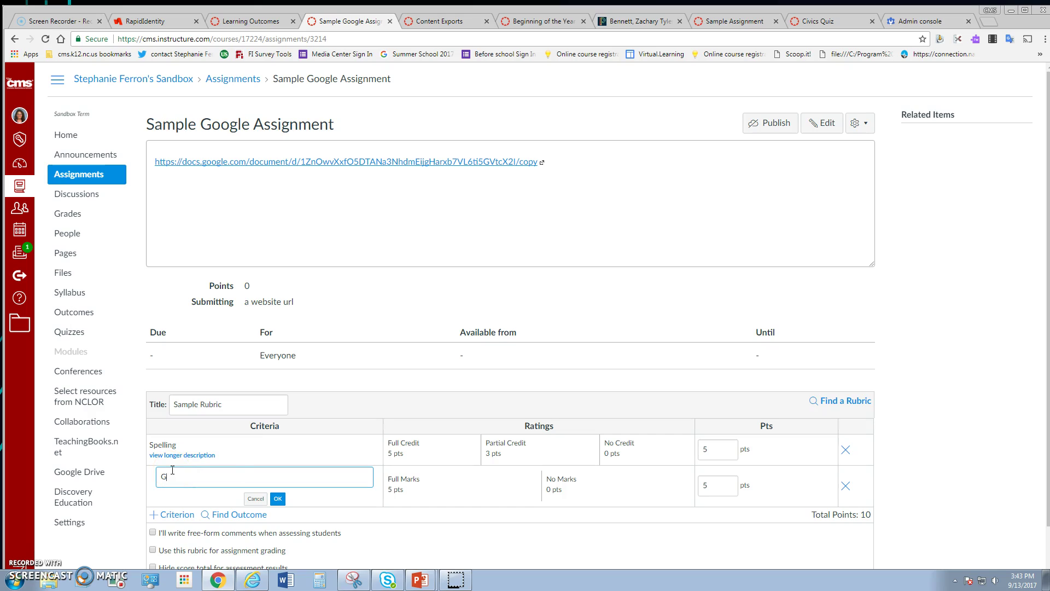
type("rammar")
left_click(277, 498)
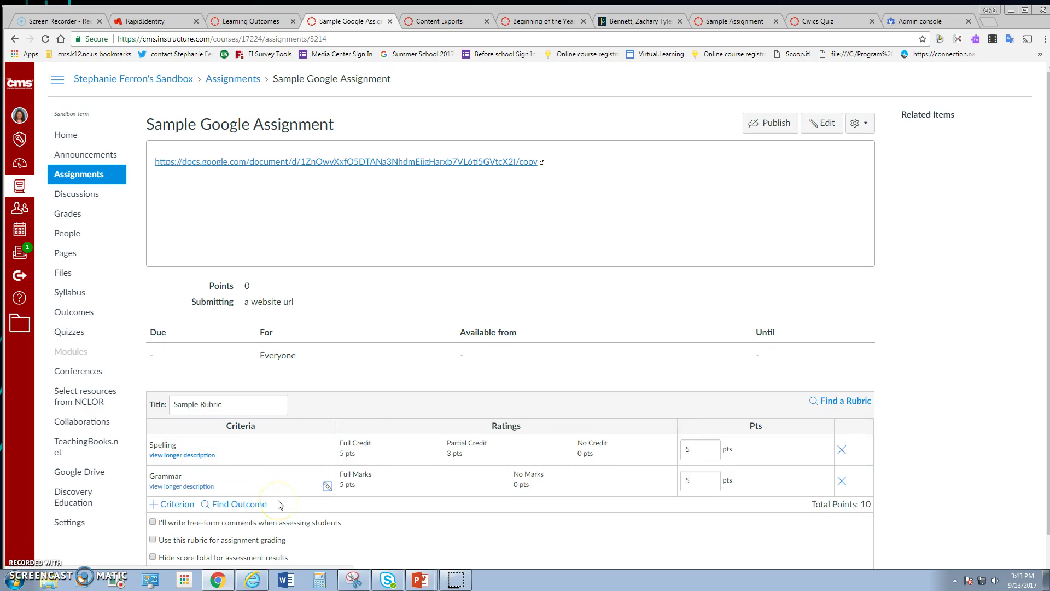
scroll(279, 503, "down", 1)
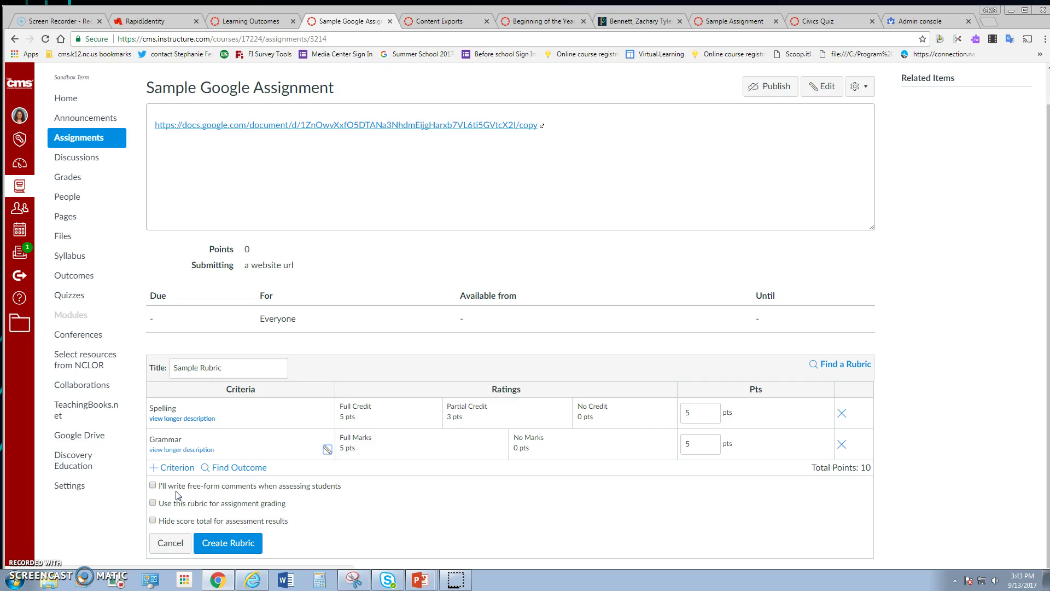
Enable 'Use this rubric for assignment grading' among the rubric's options
left_click(154, 504)
left_click(153, 504)
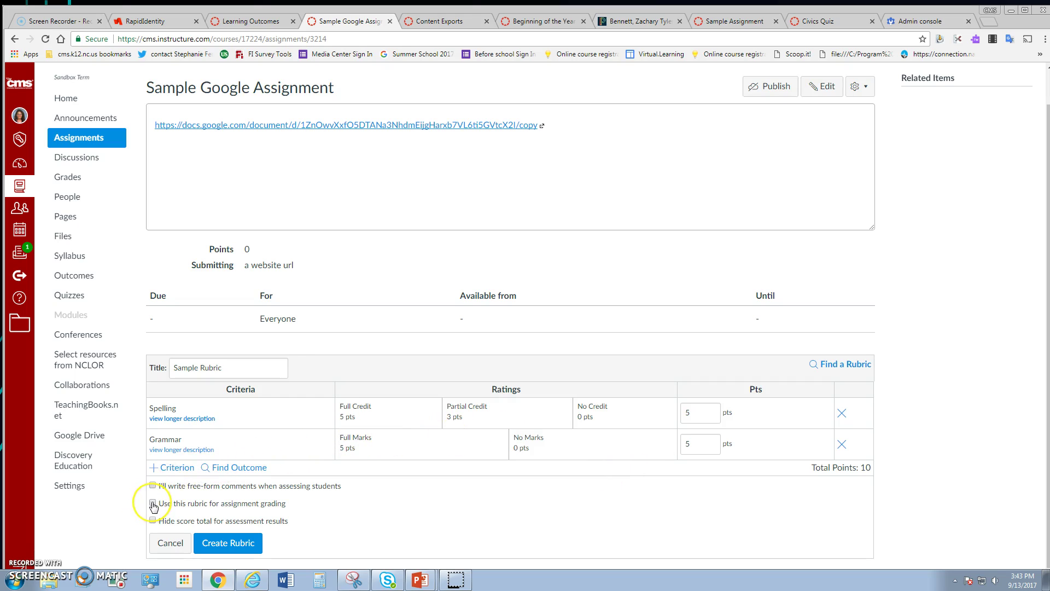
left_click(153, 521)
left_click(157, 518)
left_click(152, 507)
left_click(154, 504)
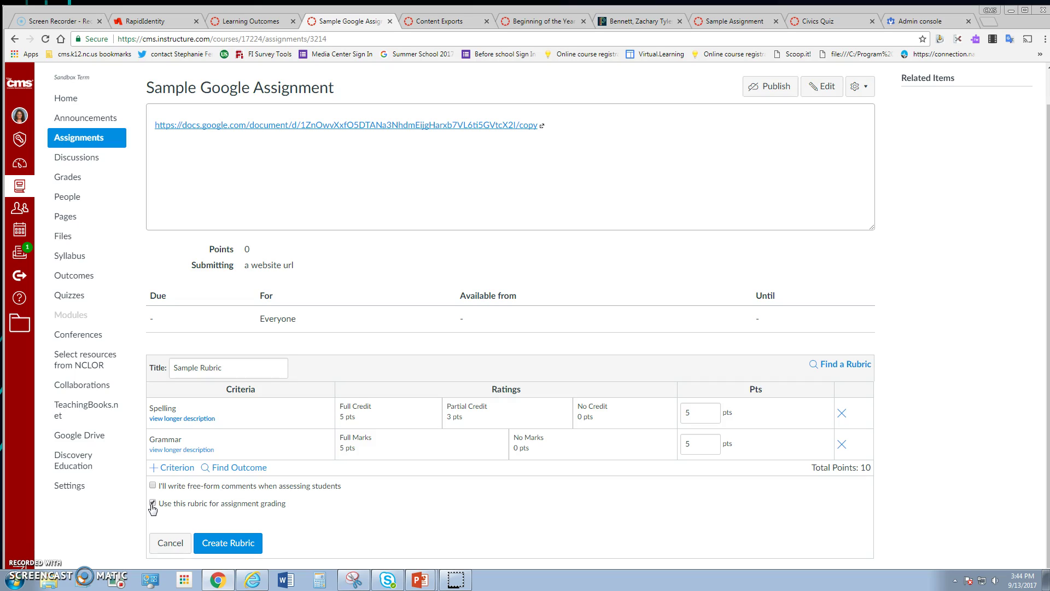
Create the rubric and leave the assignment's points different from the rubric's 10
left_click(244, 551)
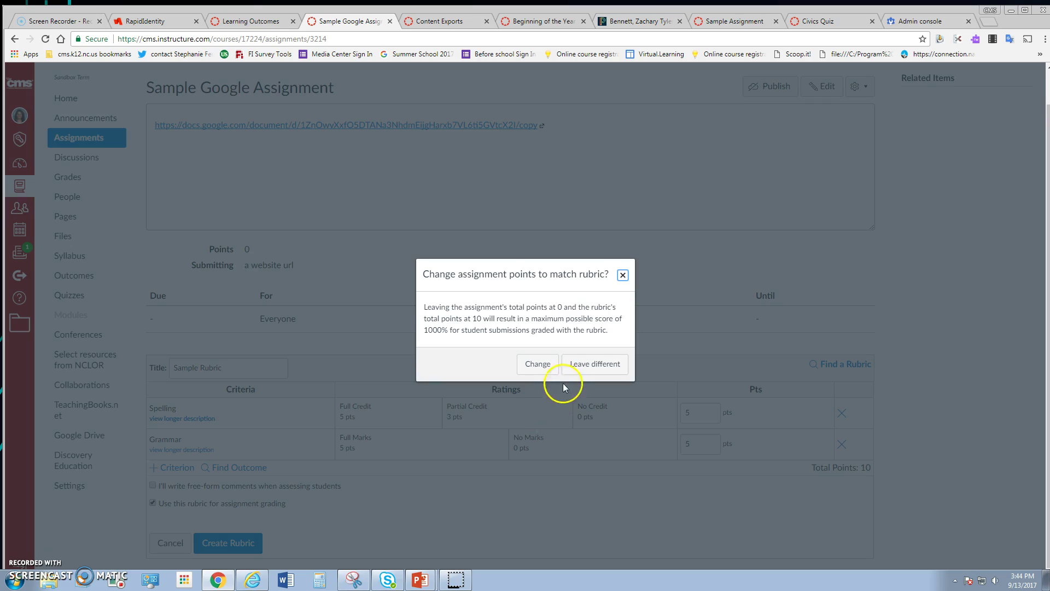
left_click(568, 366)
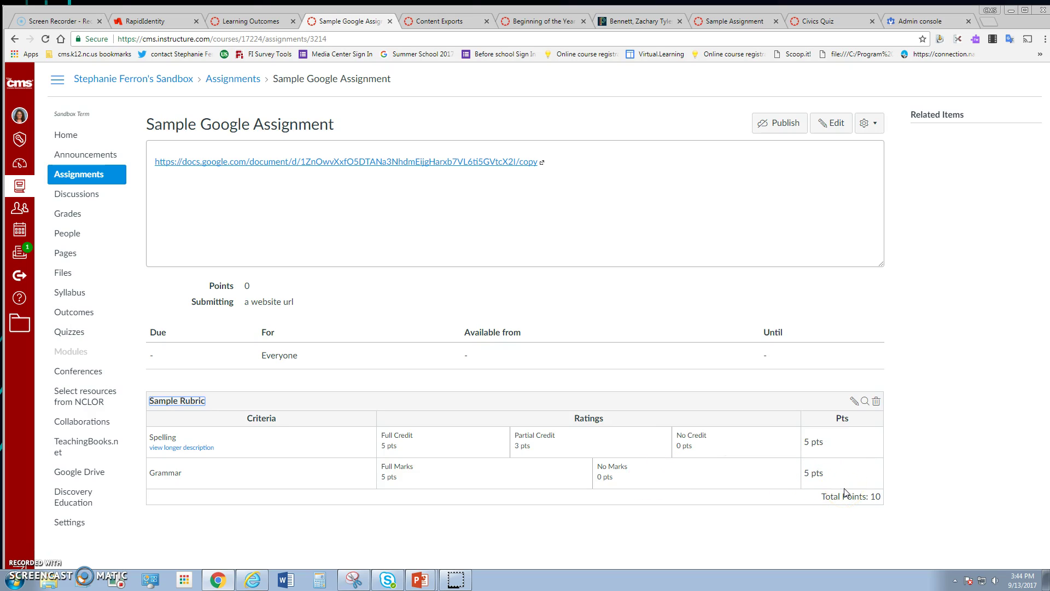
Reopen Sample Rubric for editing and browse, then dismiss, the Find Existing Rubric list
left_click(855, 401)
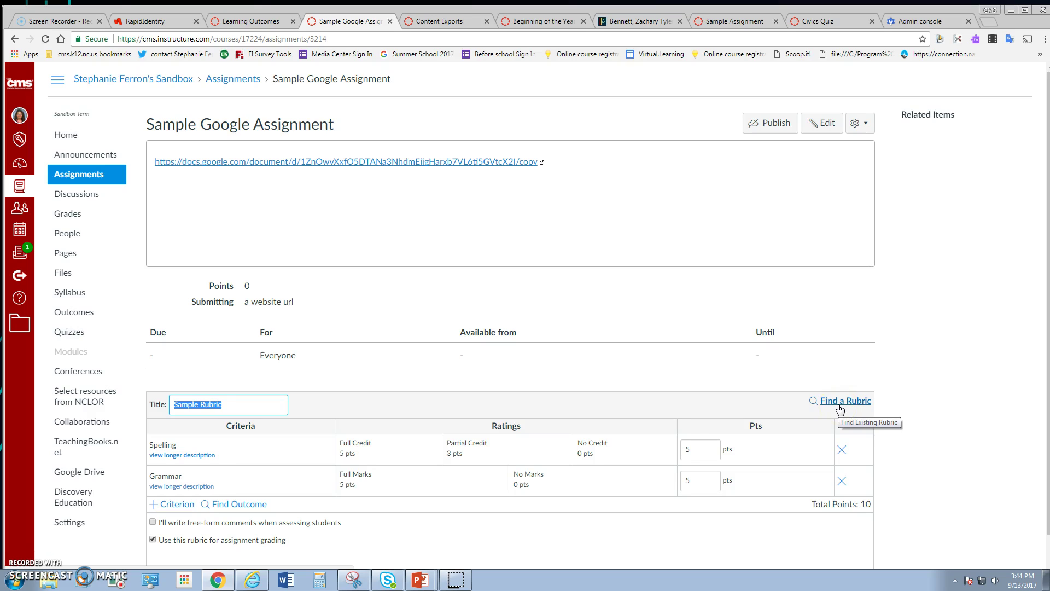
left_click(840, 405)
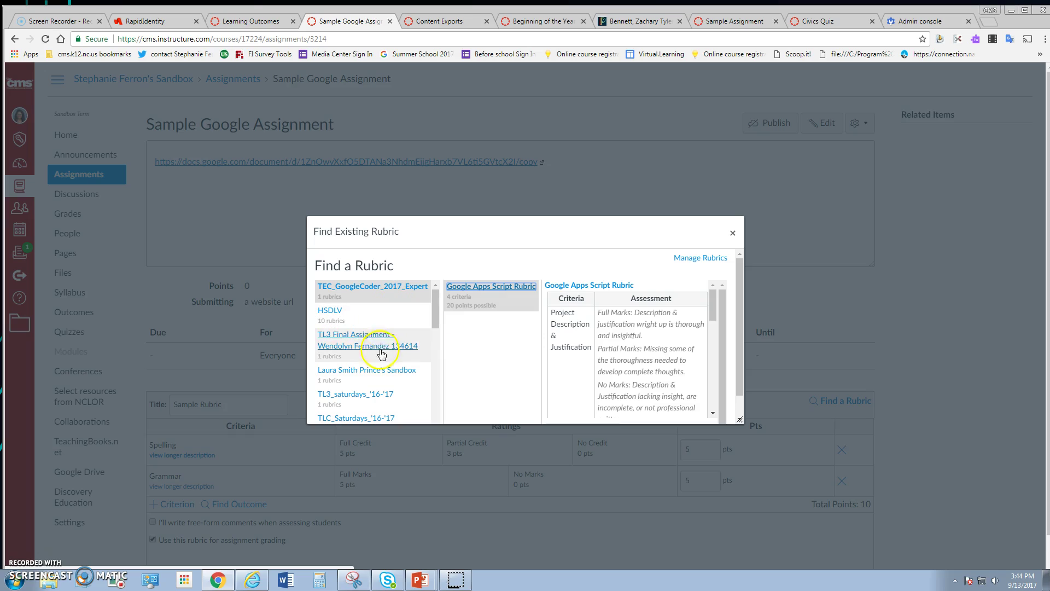
scroll(385, 353, "down", 1)
scroll(385, 357, "down", 1)
scroll(388, 361, "down", 1)
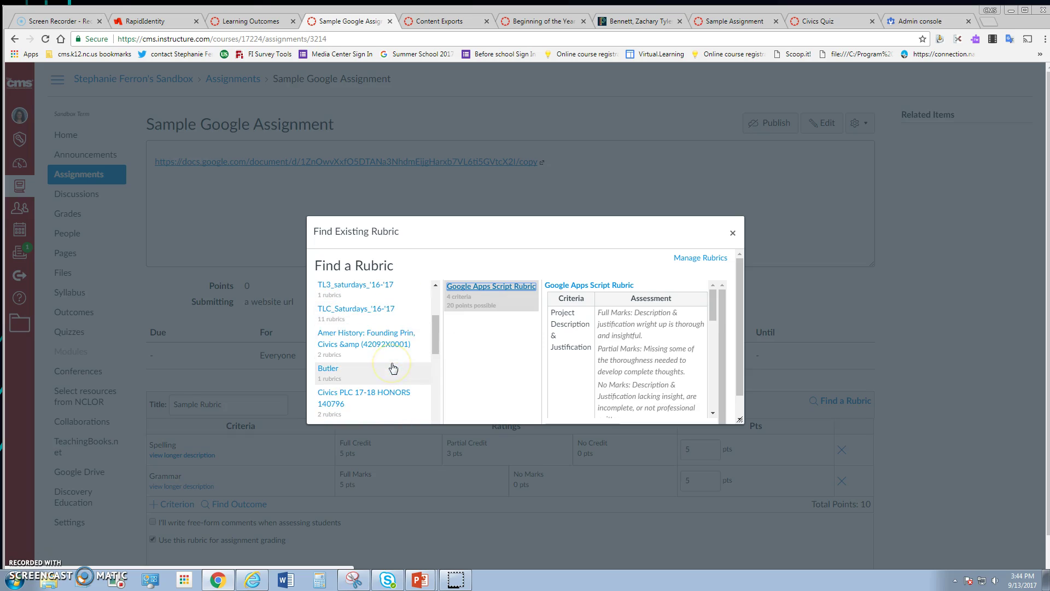
scroll(393, 370, "down", 1)
scroll(393, 369, "down", 1)
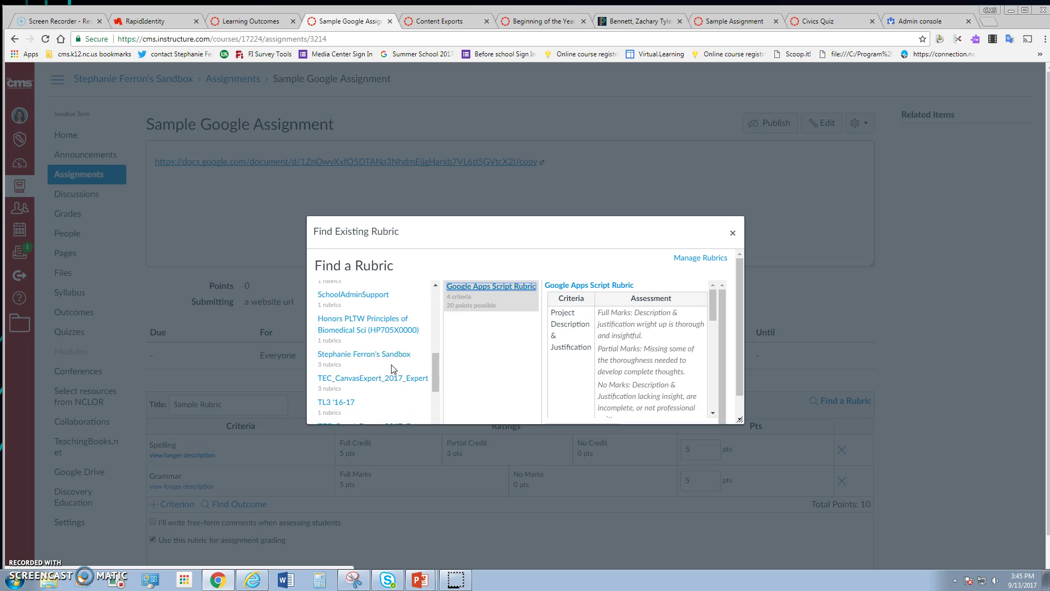
scroll(393, 369, "down", 1)
scroll(393, 371, "down", 1)
scroll(393, 373, "down", 1)
scroll(394, 372, "down", 1)
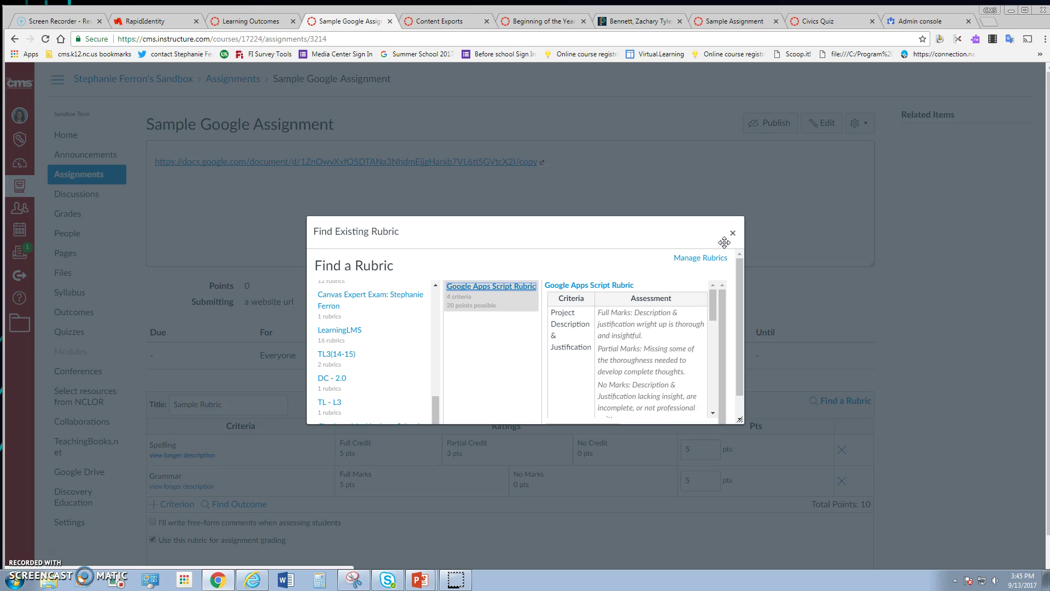
left_click(740, 240)
left_click(734, 234)
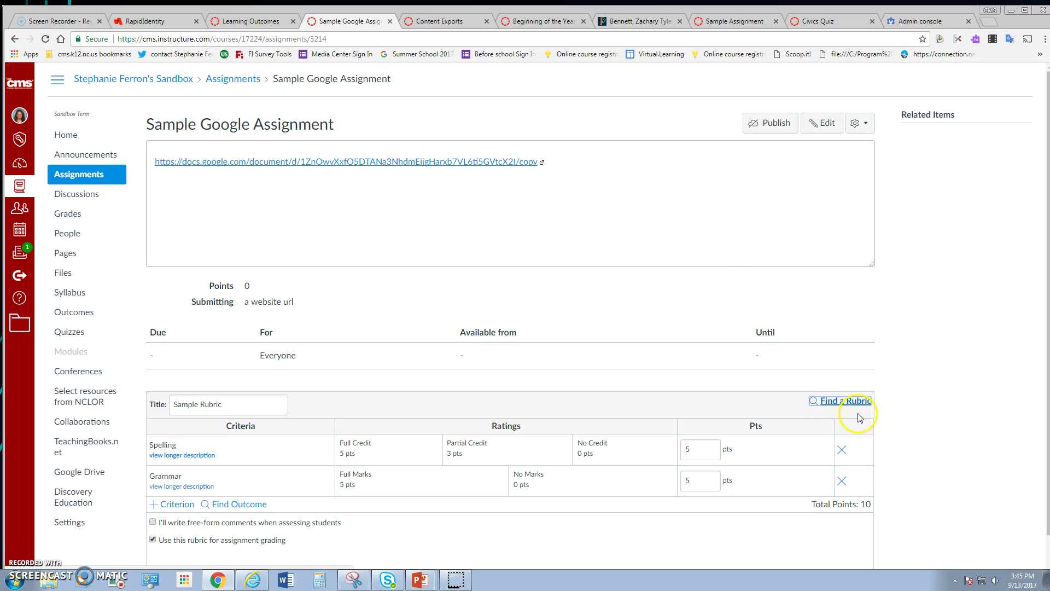
scroll(860, 415, "down", 1)
Update the rubric keeping the assignment points, then view the Spelling longer description
left_click(215, 543)
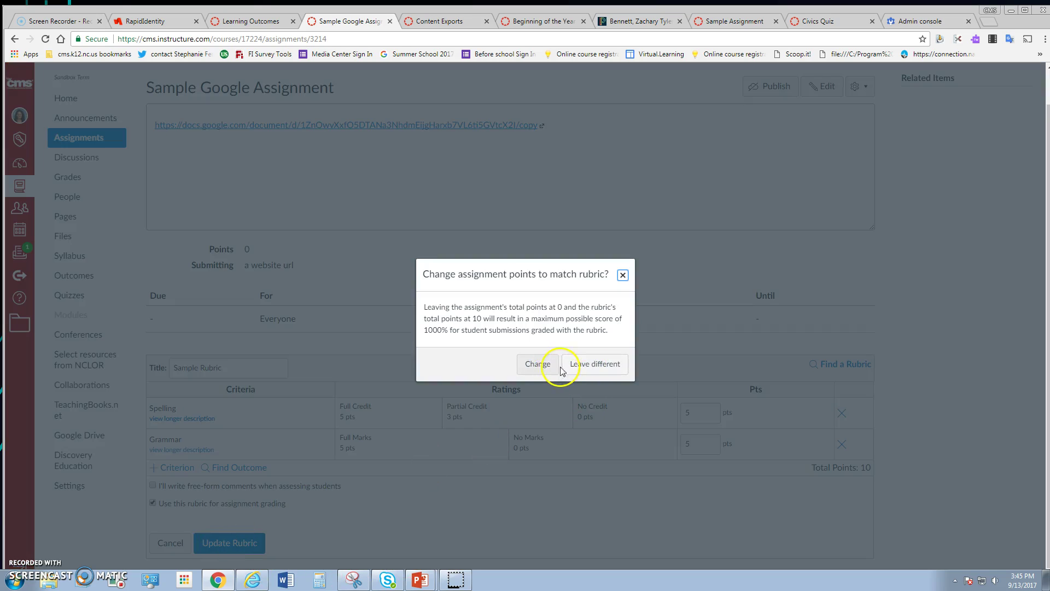
left_click(577, 366)
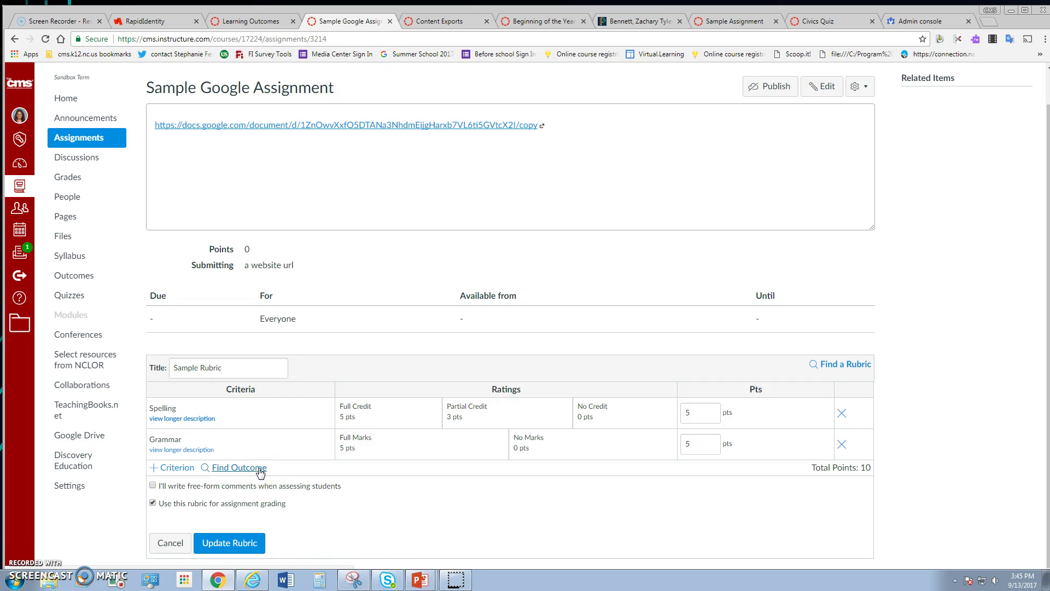
left_click(181, 420)
left_click(182, 420)
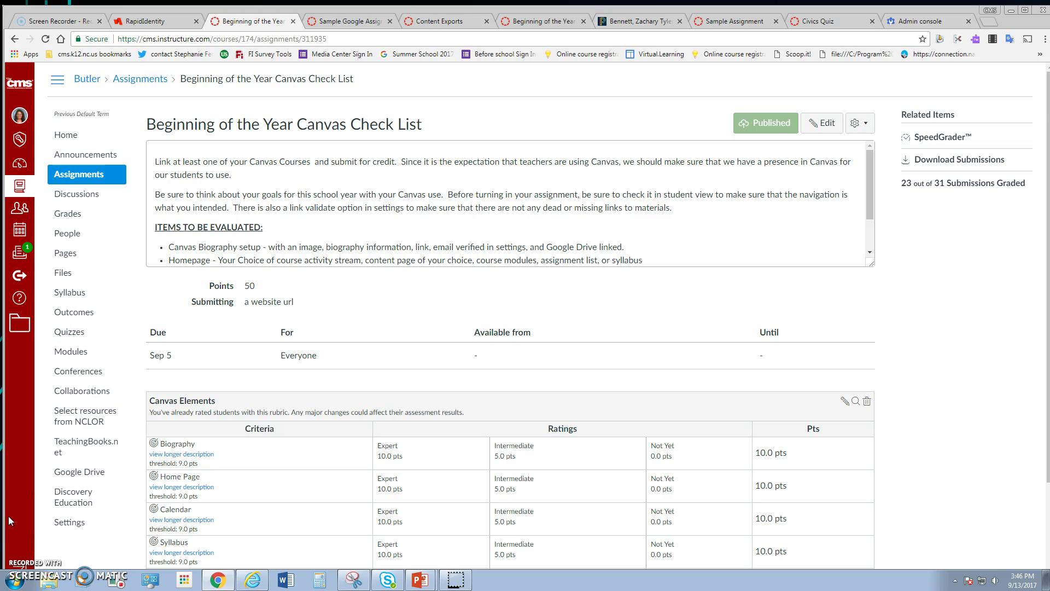
scroll(525, 328, "down", 2)
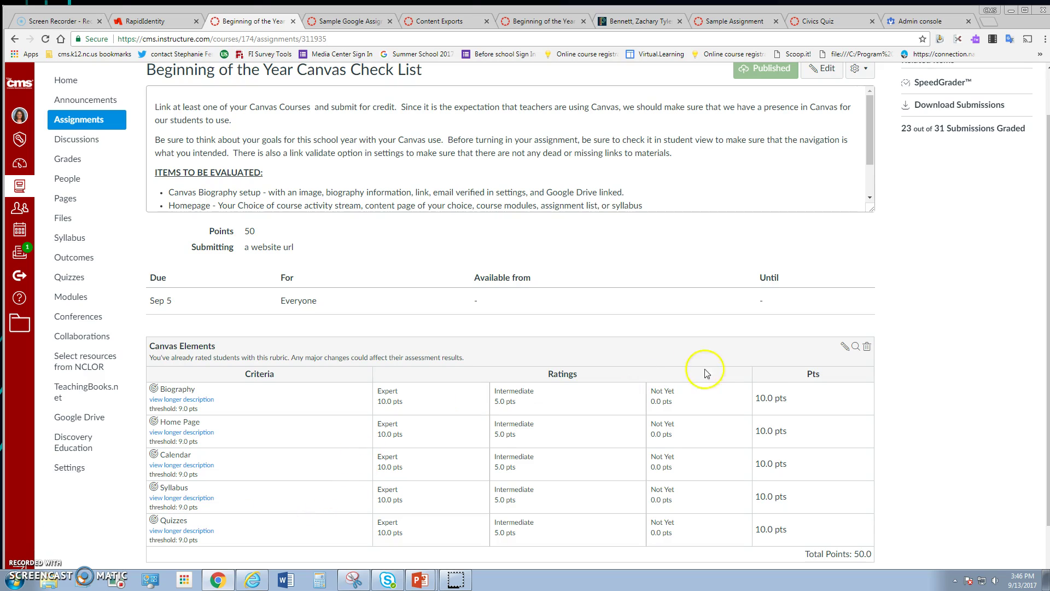
Edit the Canvas Elements rubric and update it without changes
left_click(844, 349)
scroll(327, 440, "down", 1)
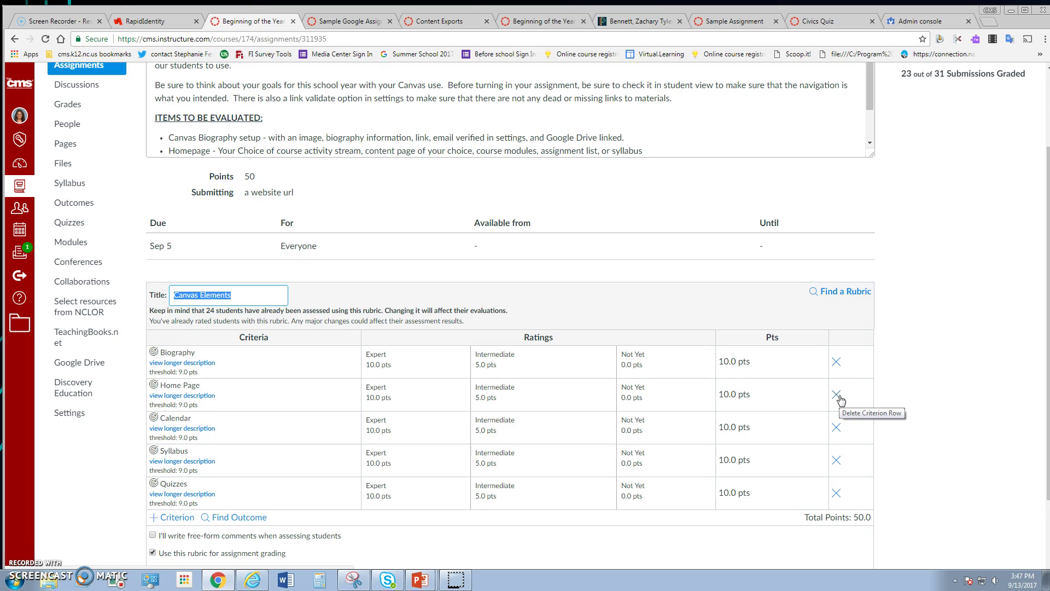
scroll(825, 399, "down", 2)
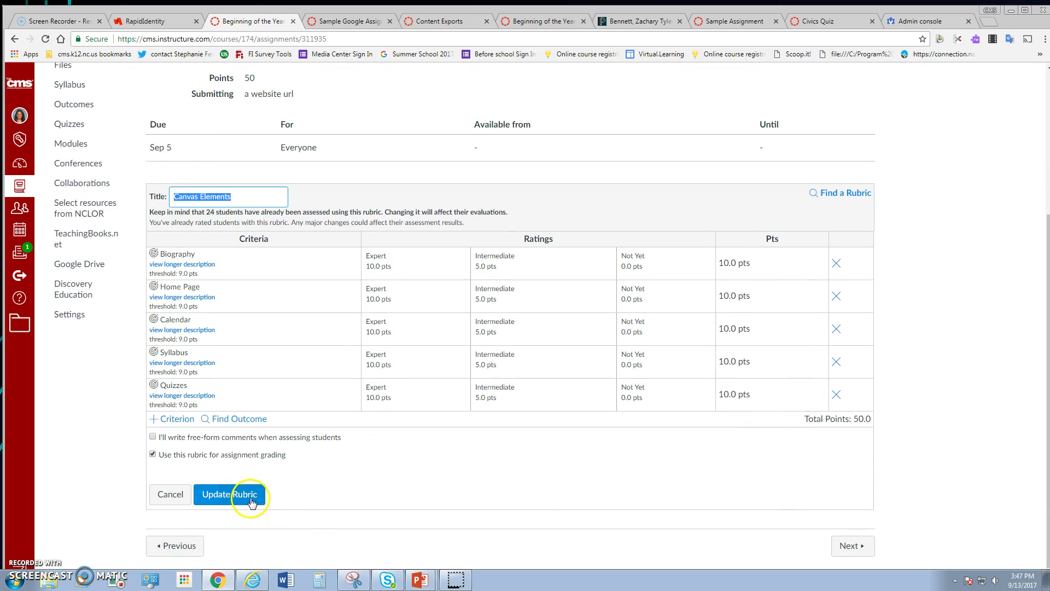
left_click(252, 495)
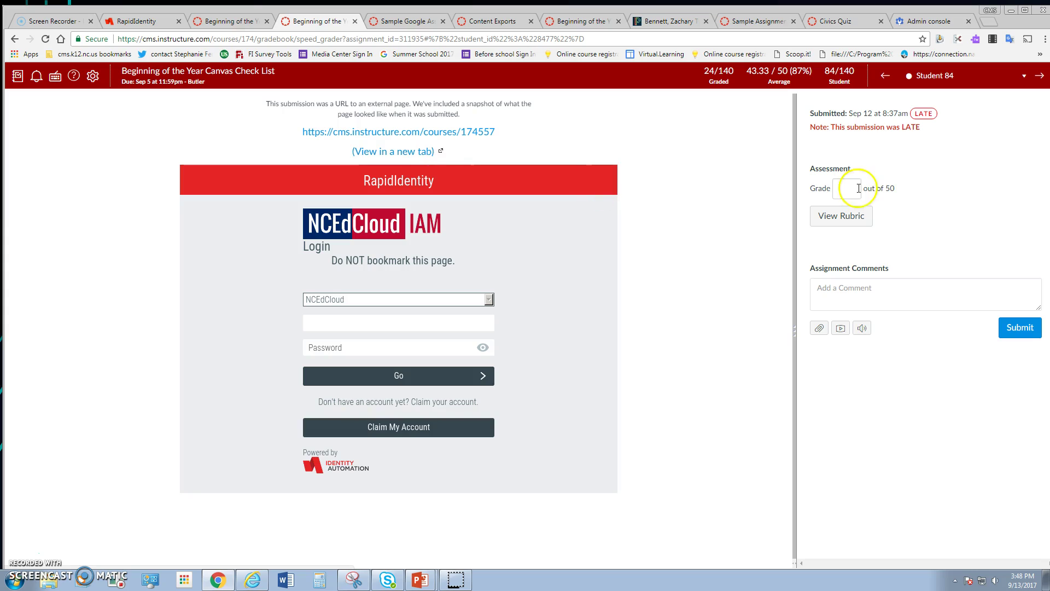
Rate Biography Expert, Home Page, Calendar and Syllabus Intermediate, and Quizzes Not Yet in the rubric
left_click(850, 219)
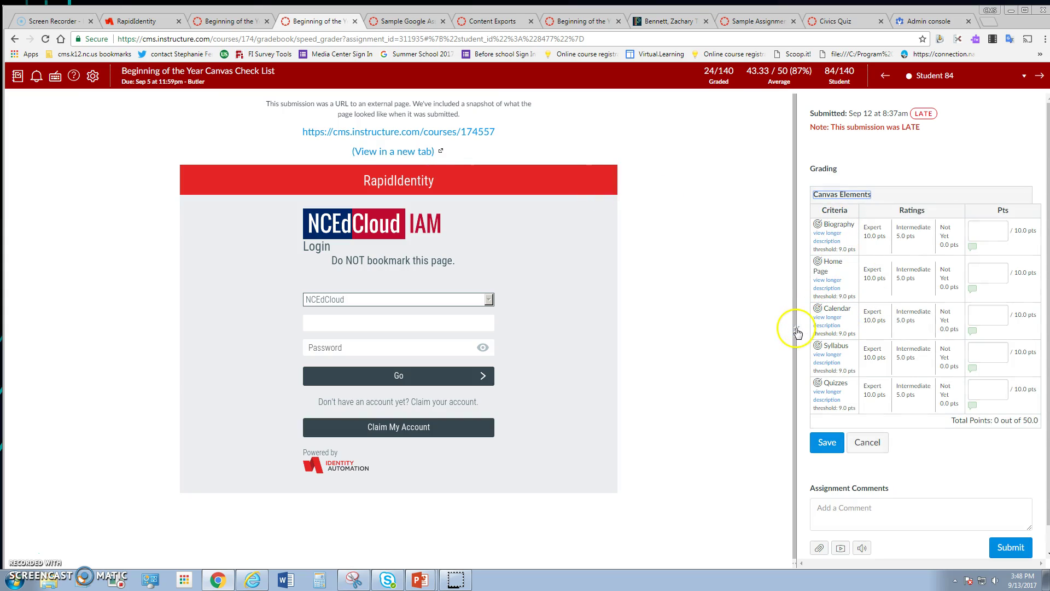
left_click_drag(796, 331, 444, 315)
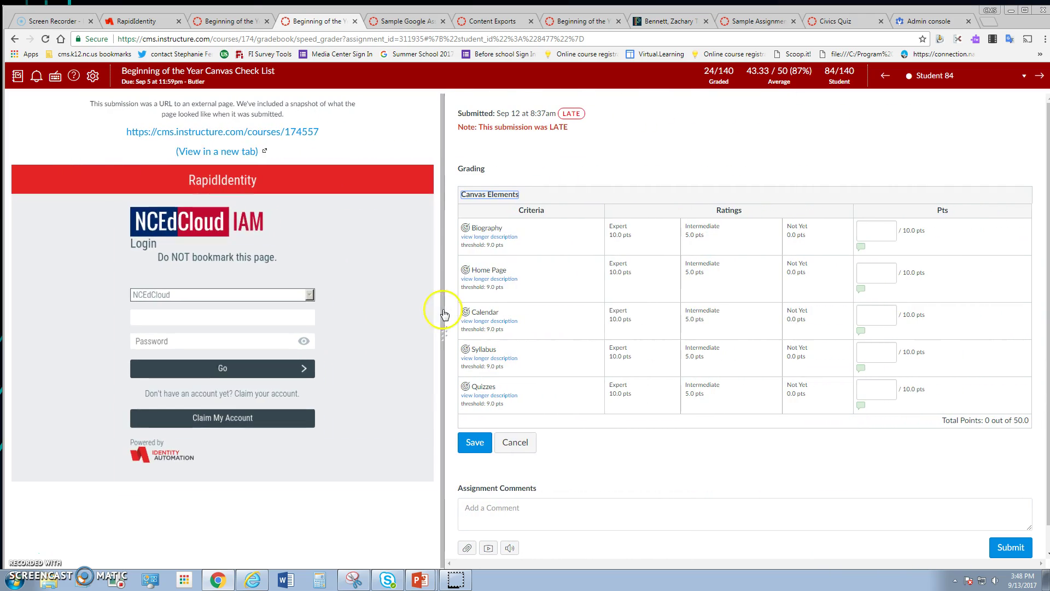
left_click(638, 244)
left_click(734, 272)
left_click(706, 305)
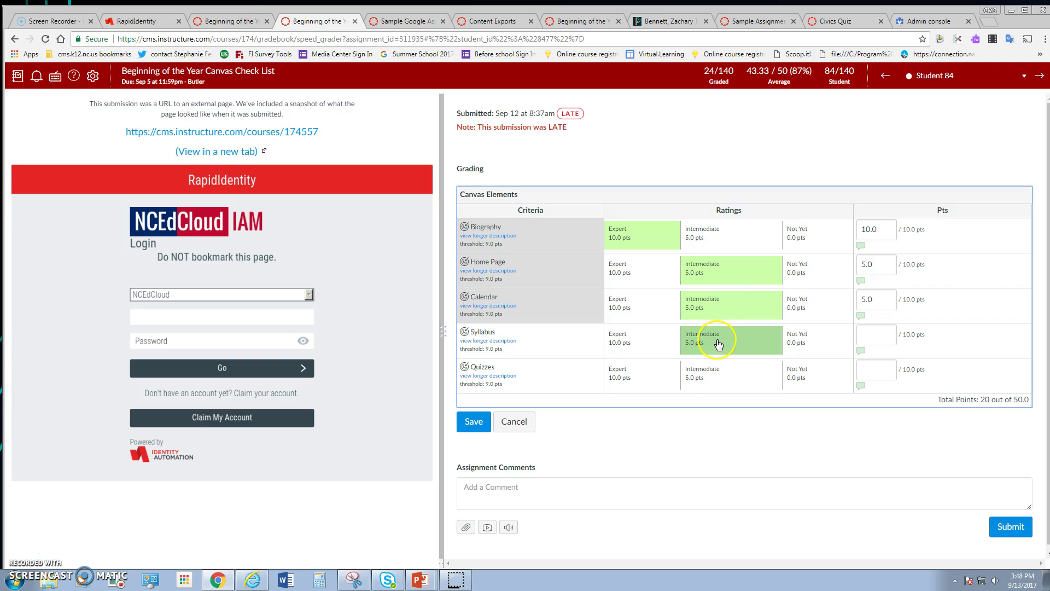
left_click(717, 344)
left_click(813, 376)
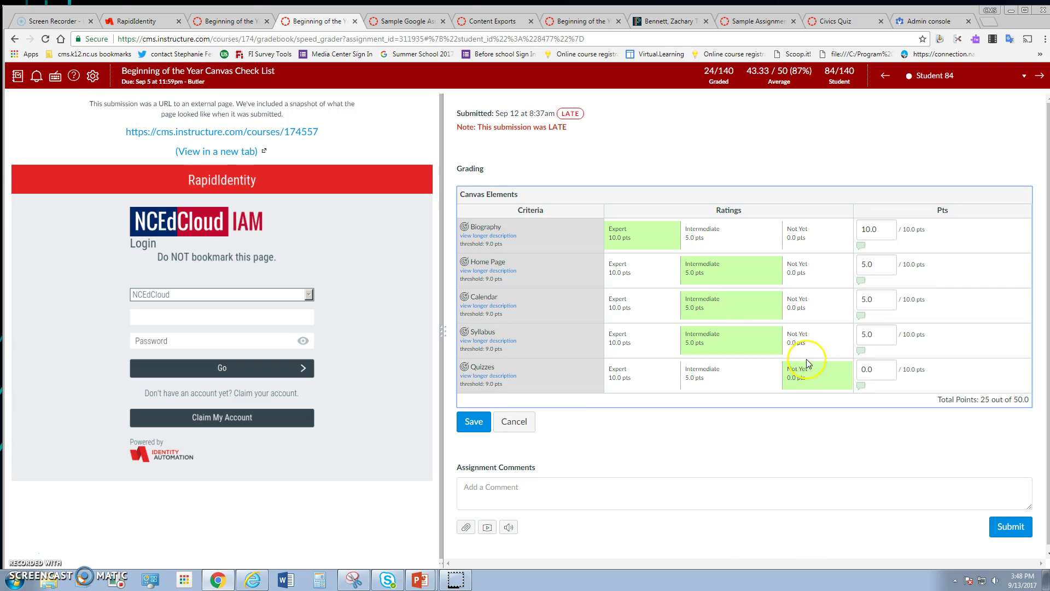
Start an additional comment on the Biography criterion
left_click(860, 245)
left_click(547, 338)
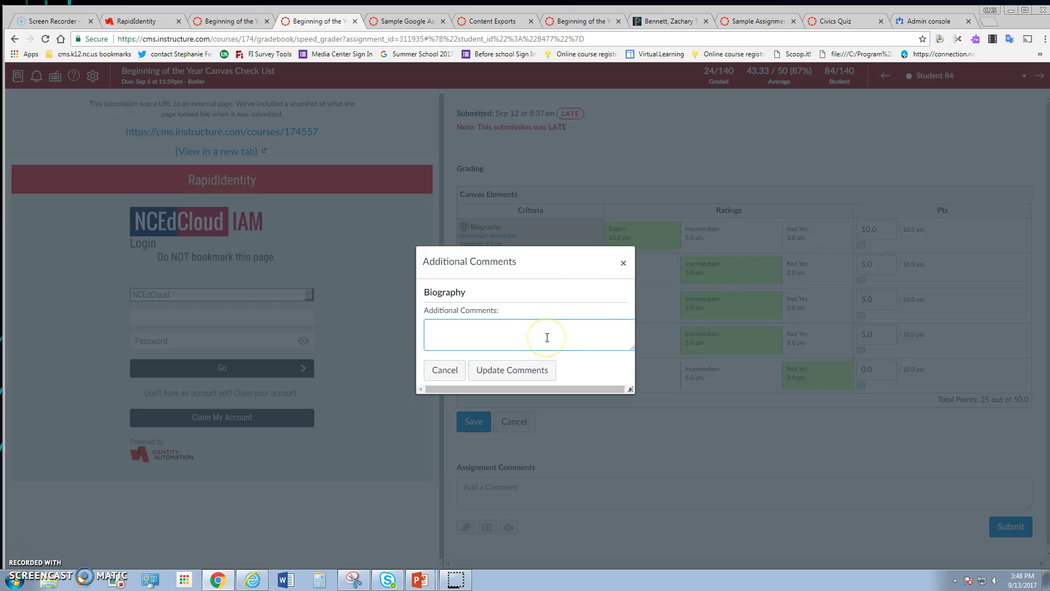
type("g")
type("reat ")
type("jonb")
Save the comment 'great job!' on the Biography criterion
left_click(509, 370)
left_click(494, 486)
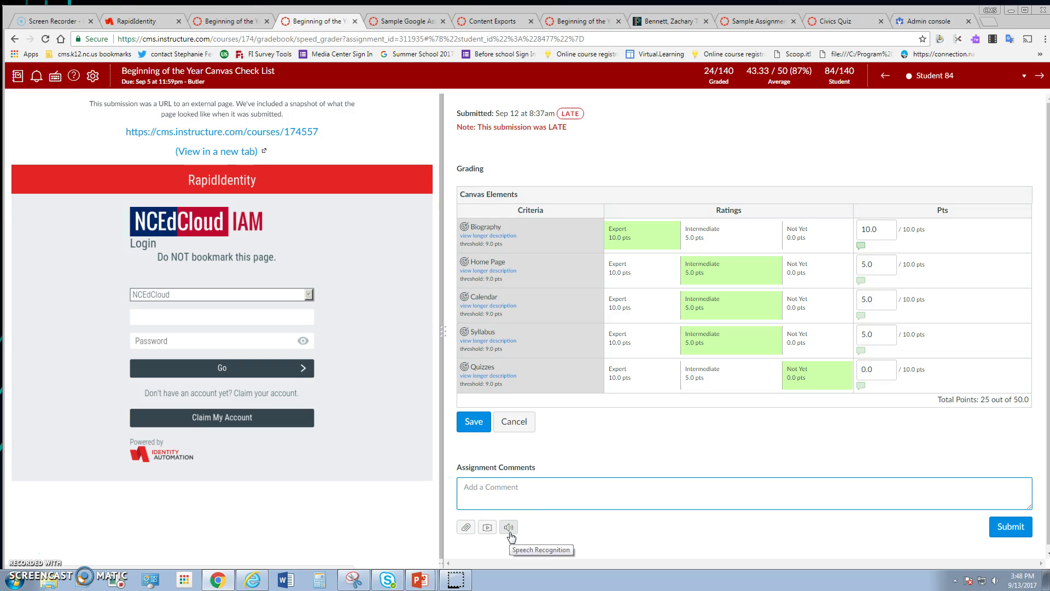
Save the rubric assessment so the submission is graded 25 out of 50
left_click(475, 425)
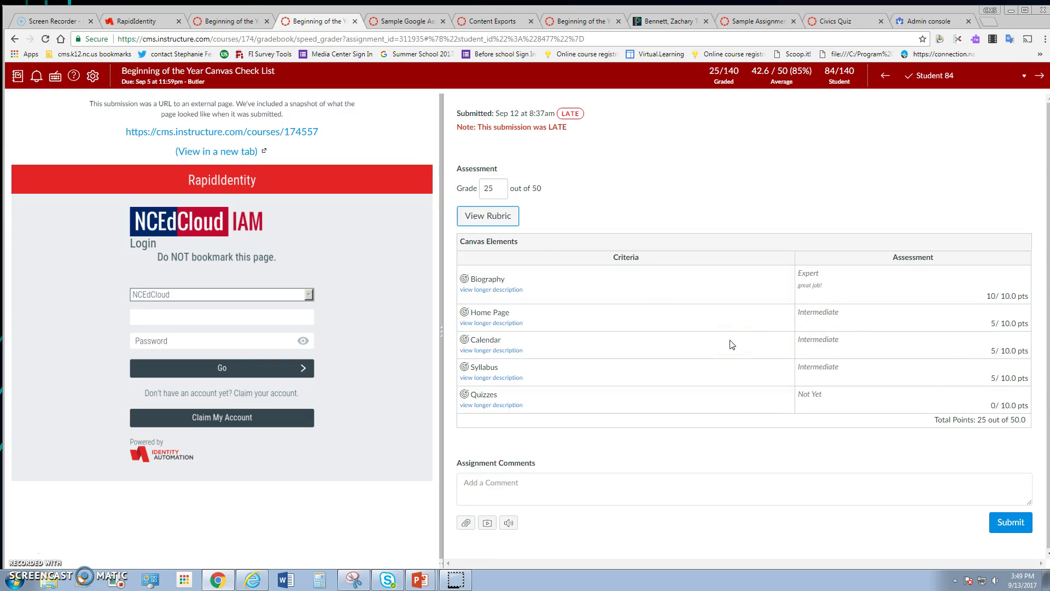
left_click(739, 346)
Try Not Yet ratings on Biography and Home Page, then cancel so the grade stays 25/50
left_click(487, 216)
left_click(822, 279)
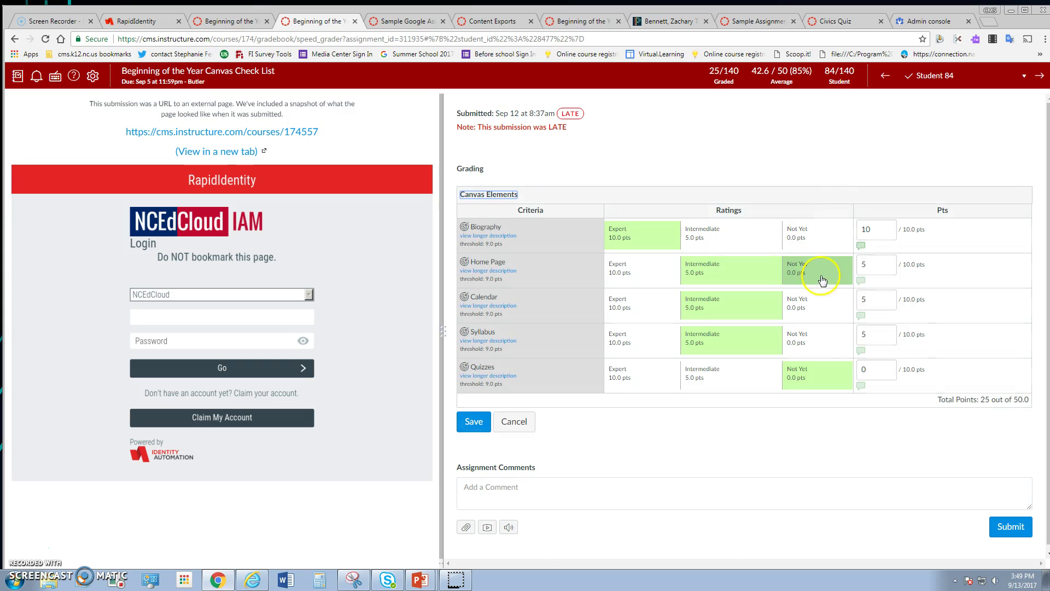
left_click(821, 240)
left_click(824, 271)
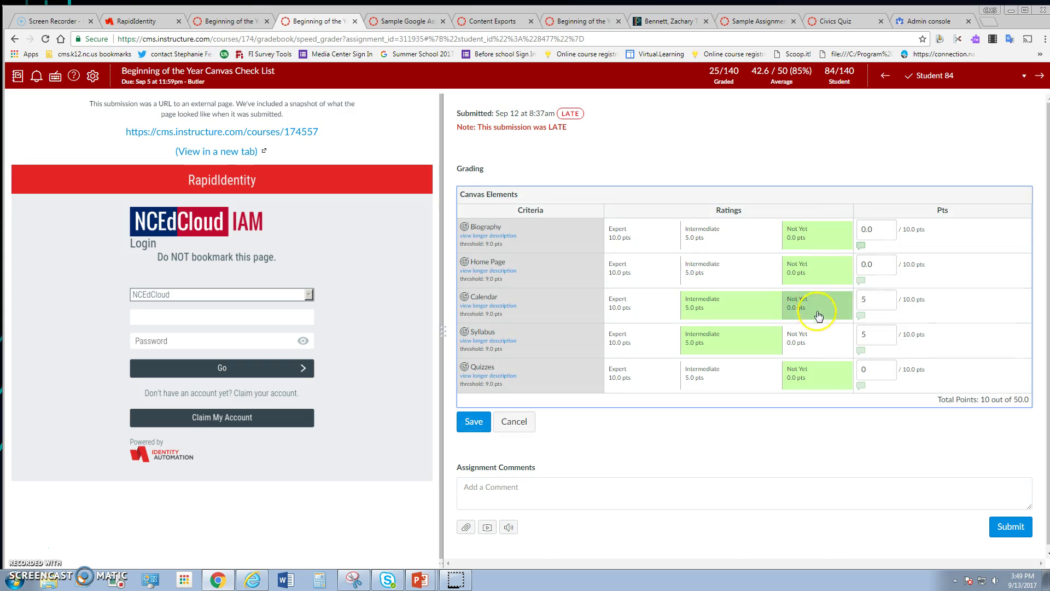
left_click(818, 316)
left_click(812, 338)
left_click(475, 421)
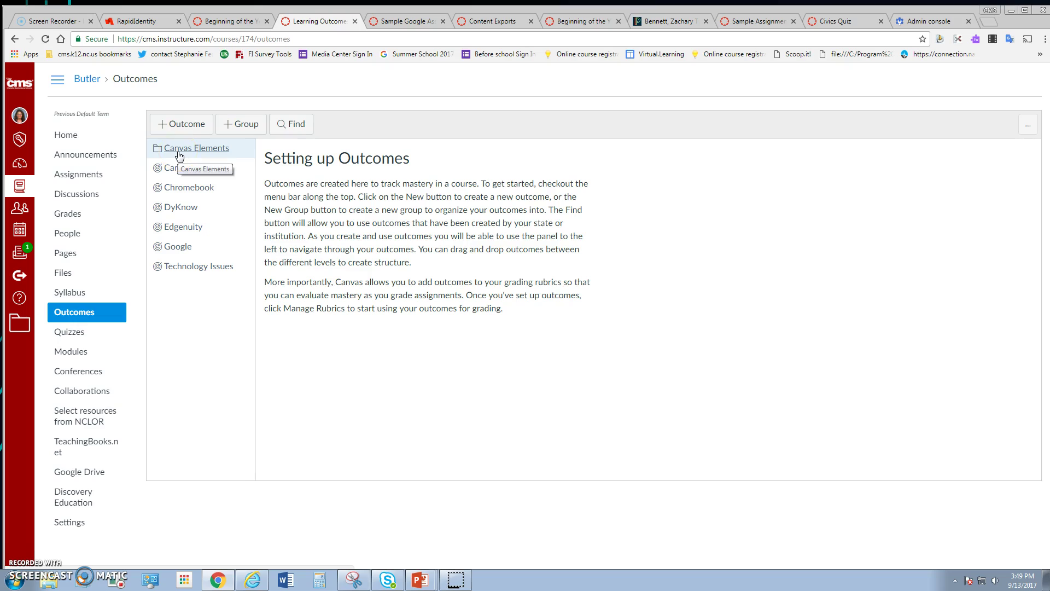
View the Biography outcome details in the Canvas Elements outcome group
left_click(211, 155)
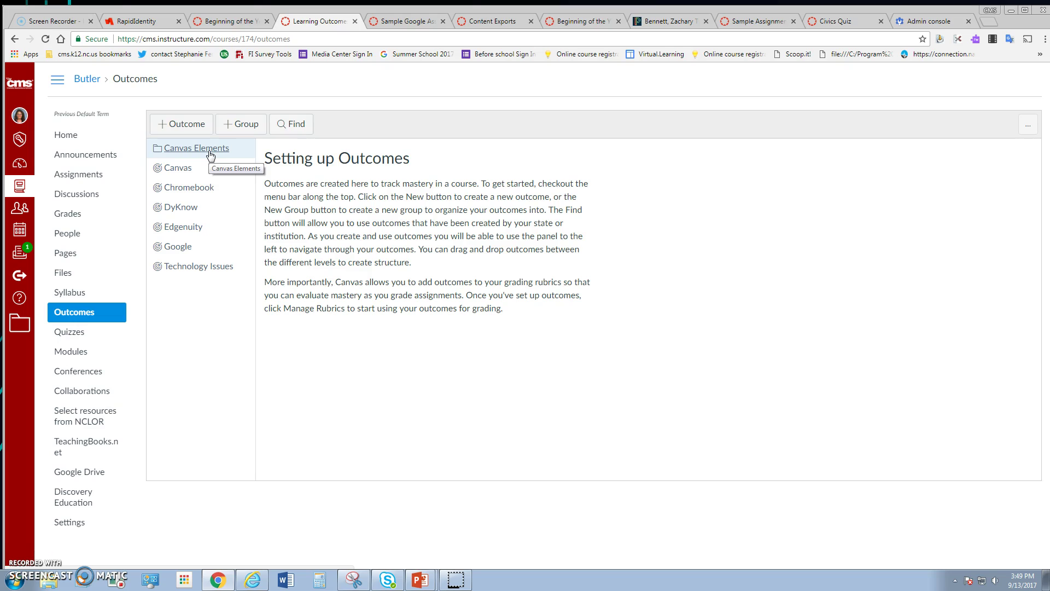
left_click(212, 155)
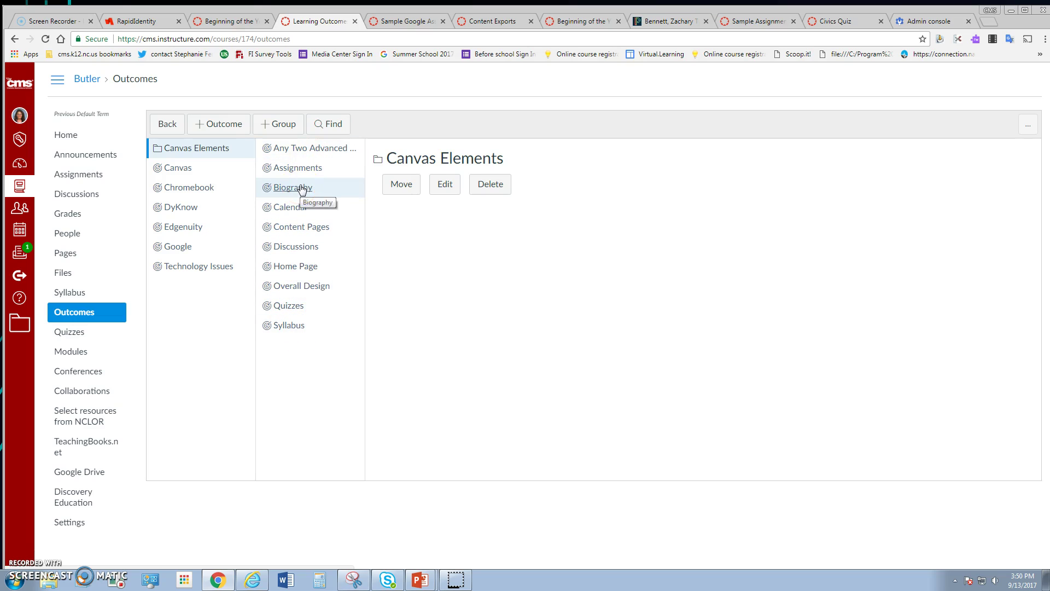
left_click(300, 189)
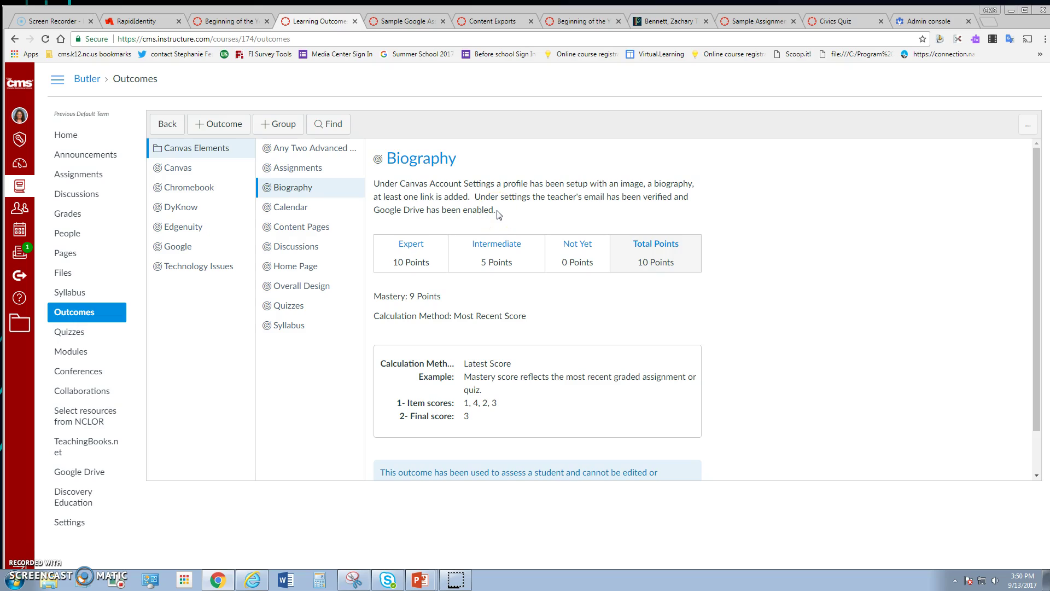
scroll(496, 214, "down", 2)
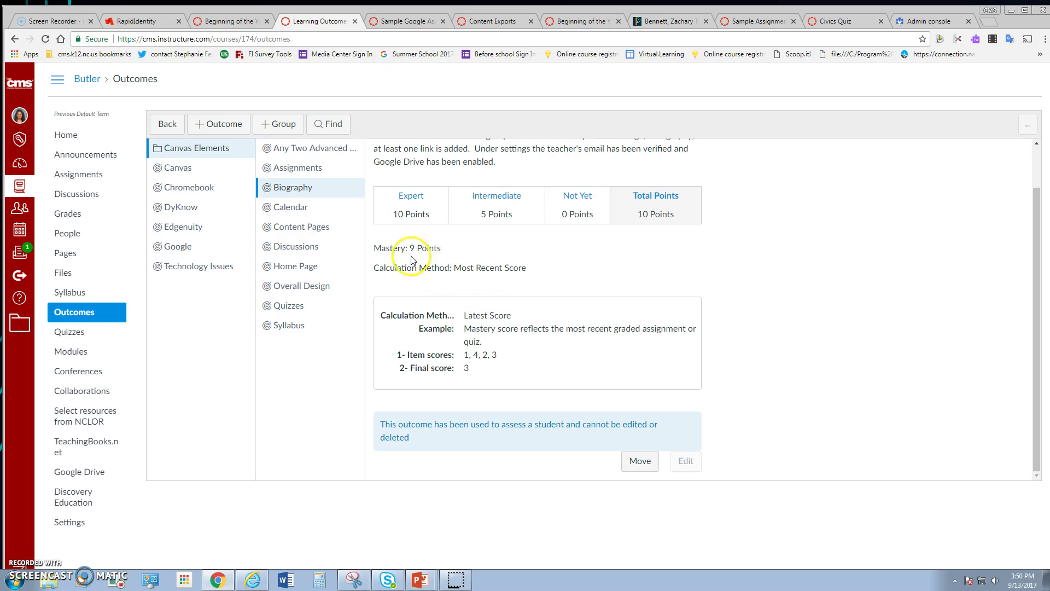
Create a new outcome named Spelling with description 'Did you spell words correctly?'
left_click(207, 129)
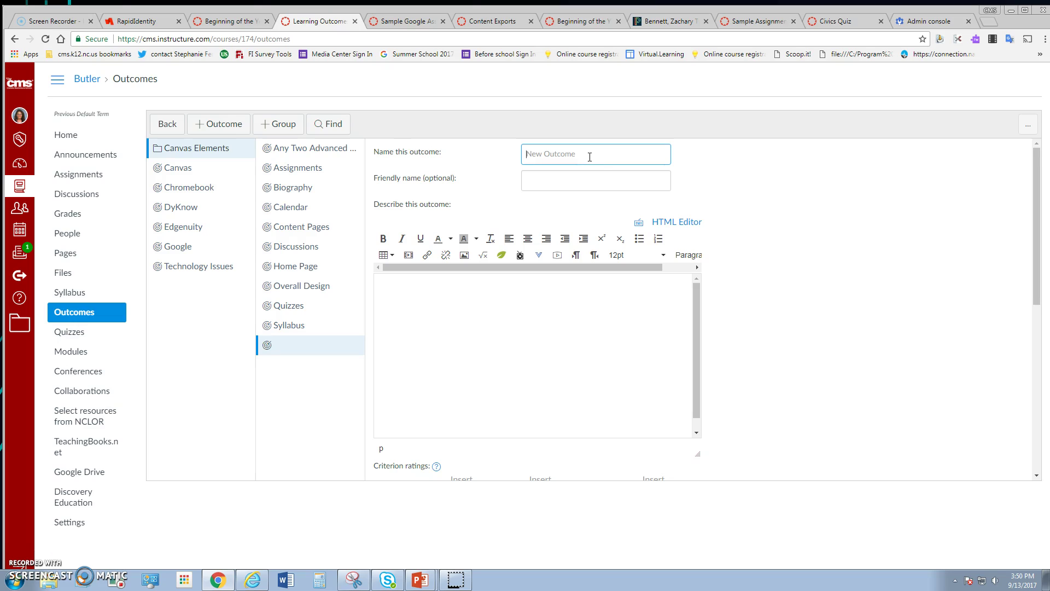
type("Spelling")
left_click(581, 174)
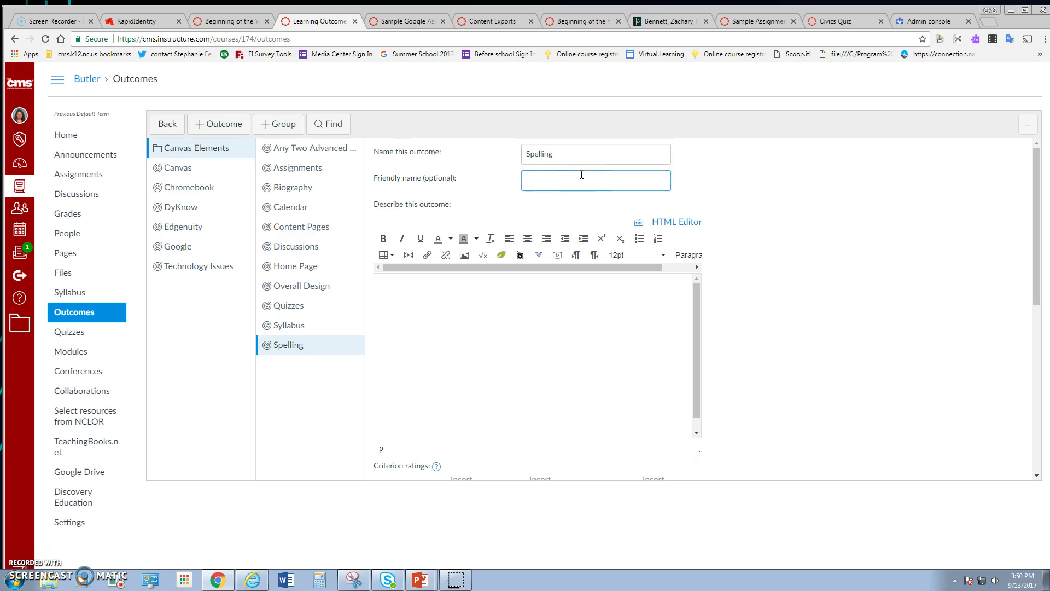
type("Spelling")
left_click(495, 298)
type("Did yiu sp")
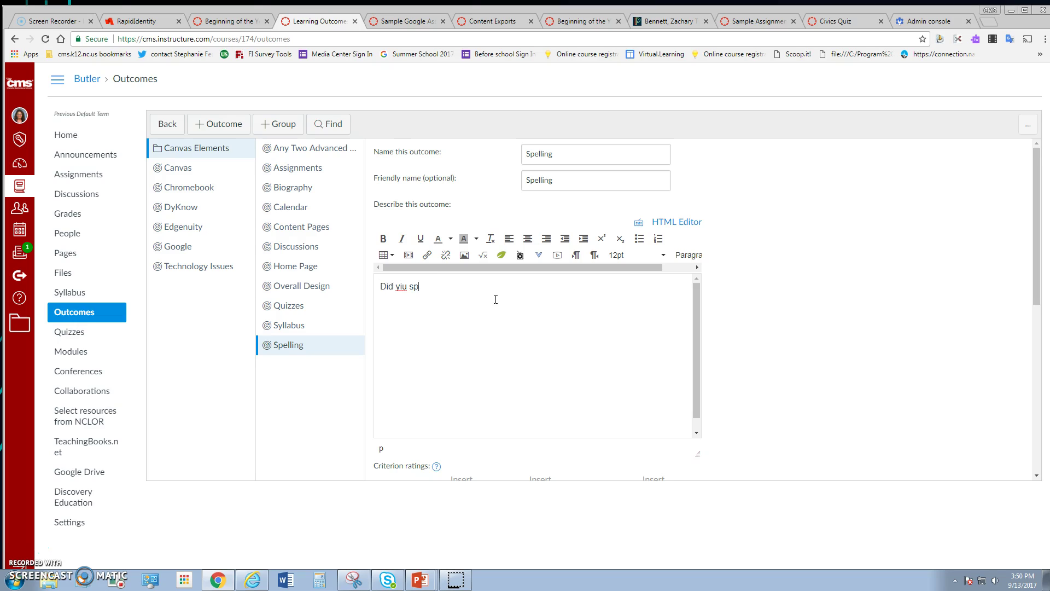
type("ell")
key("BackSpace")
key("BackSpace")
key("BackSpace")
key("BackSpace")
key("BackSpace")
key("BackSpace")
type("ou spell")
type(" words correc")
type("tly?")
scroll(574, 353, "down", 1)
scroll(755, 351, "down", 2)
scroll(755, 352, "down", 1)
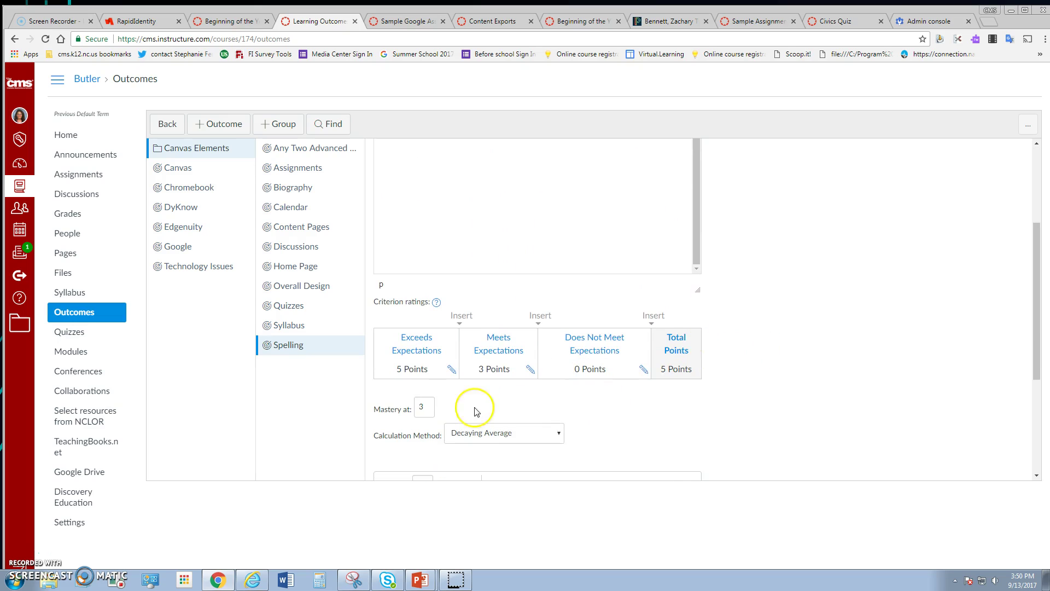
scroll(488, 404, "down", 1)
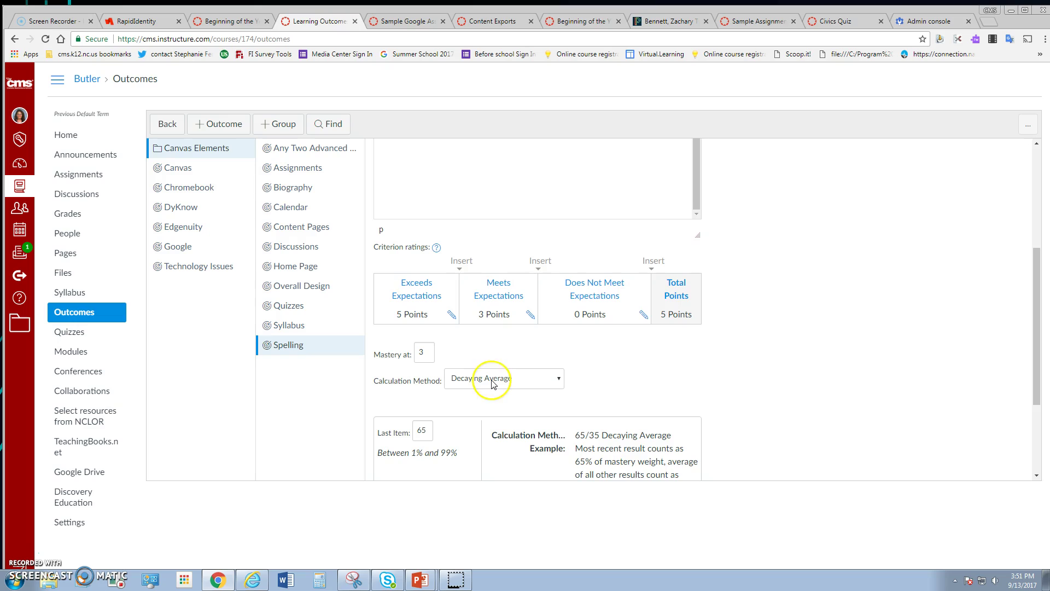
Set Most Recent Score calculation and mastery at 8, then save the Spelling outcome
left_click(492, 382)
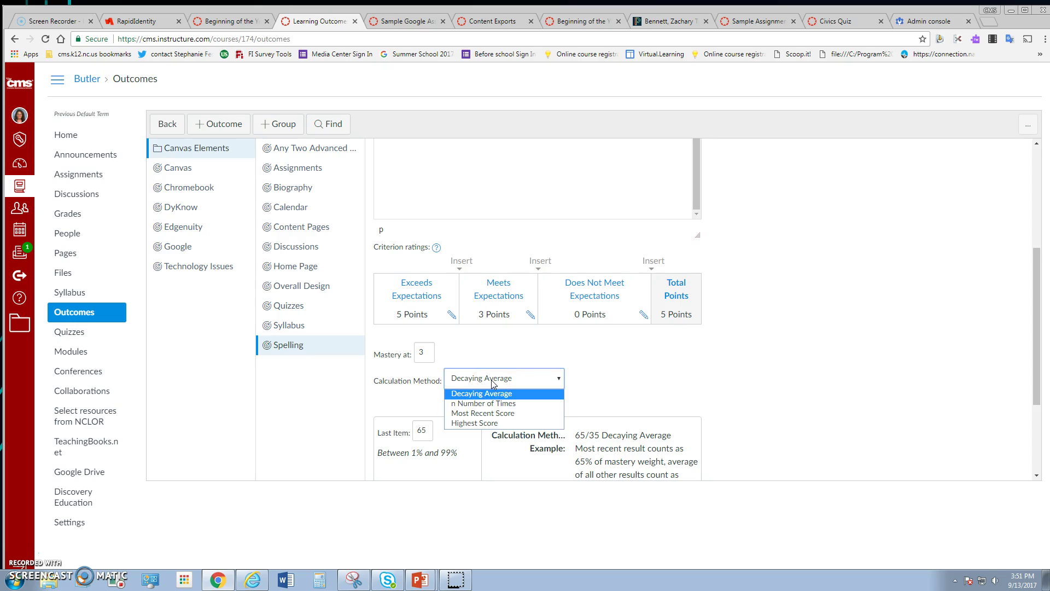
left_click(485, 415)
left_click(485, 415)
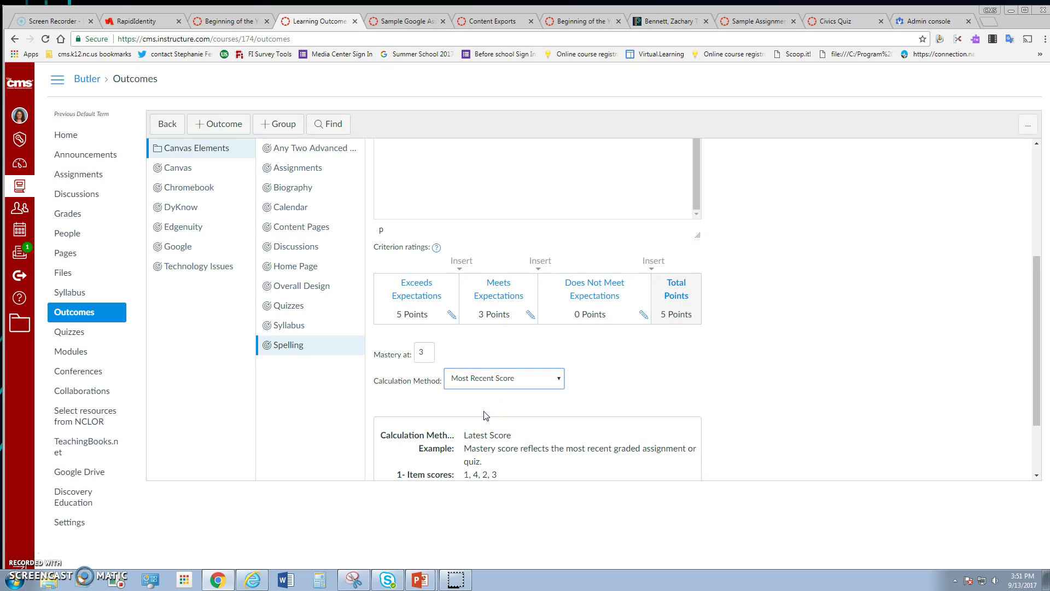
scroll(460, 359, "down", 1)
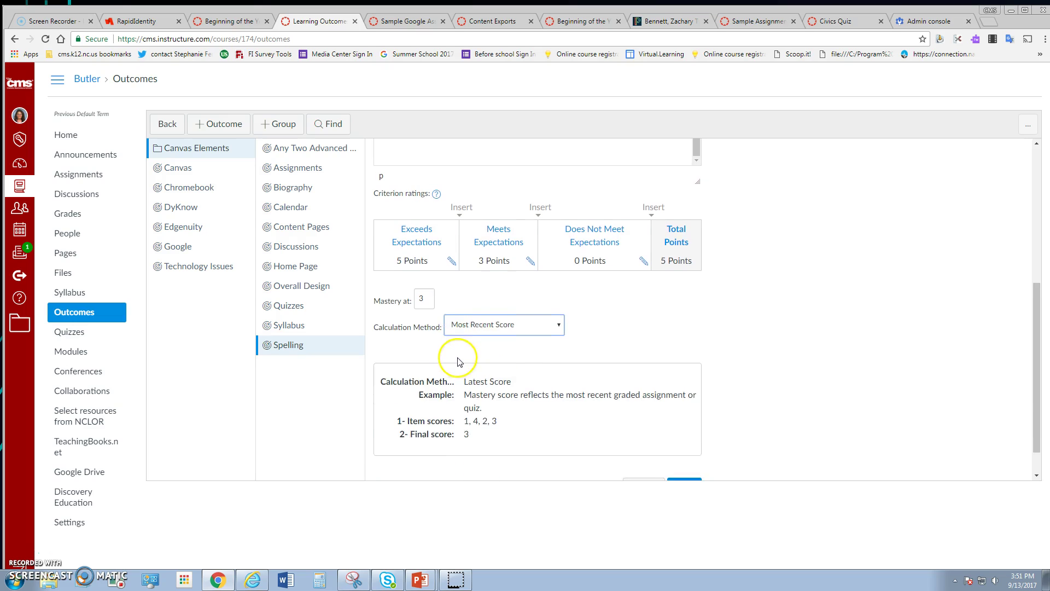
scroll(455, 348, "up", 3)
scroll(471, 336, "up", 1)
scroll(475, 331, "up", 1)
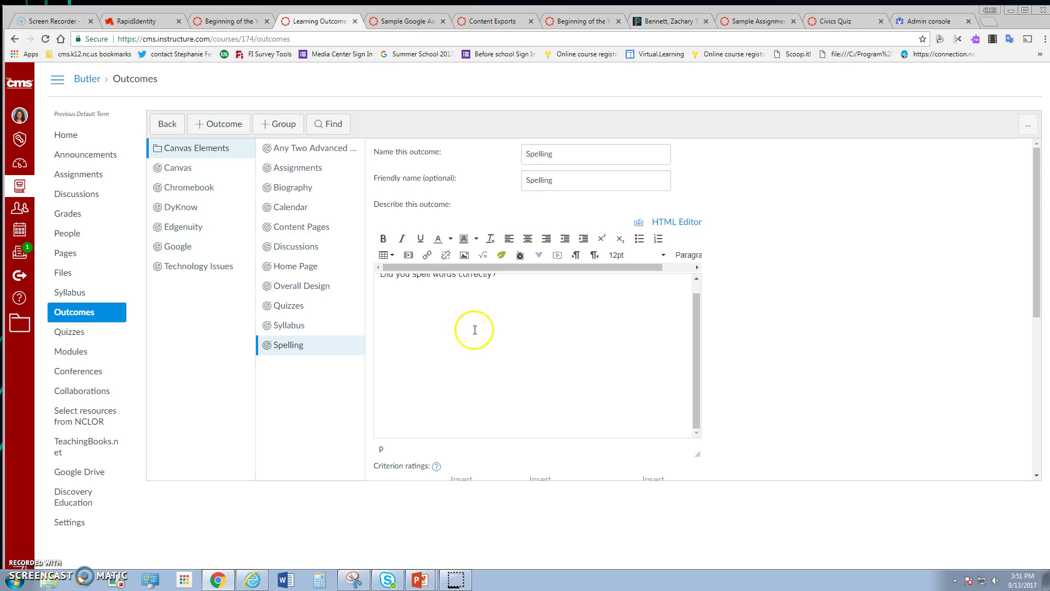
scroll(476, 331, "down", 1)
scroll(468, 343, "down", 2)
scroll(444, 304, "down", 1)
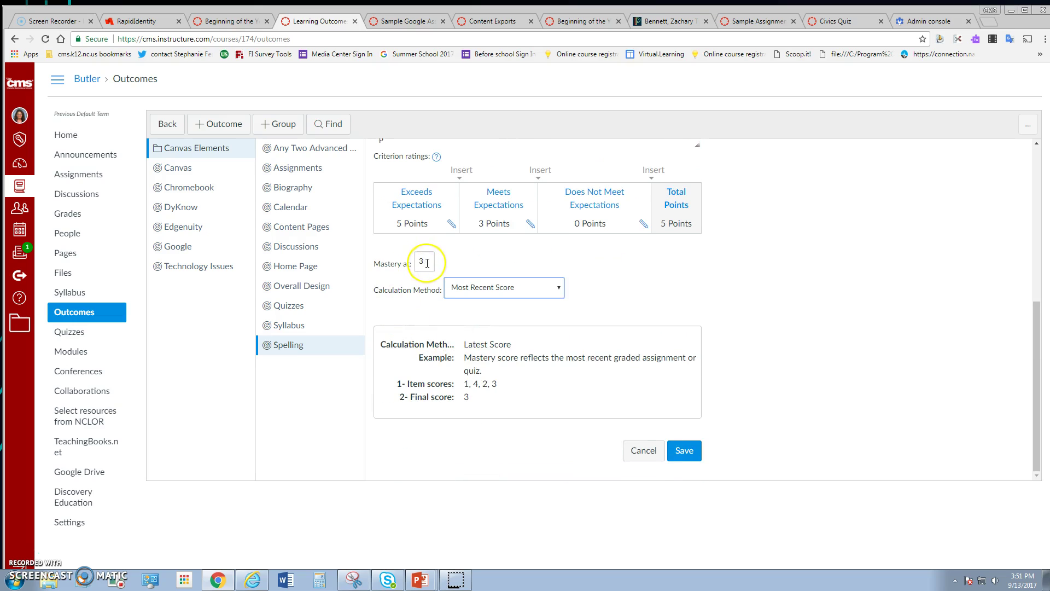
left_click(426, 262)
key("BackSpace")
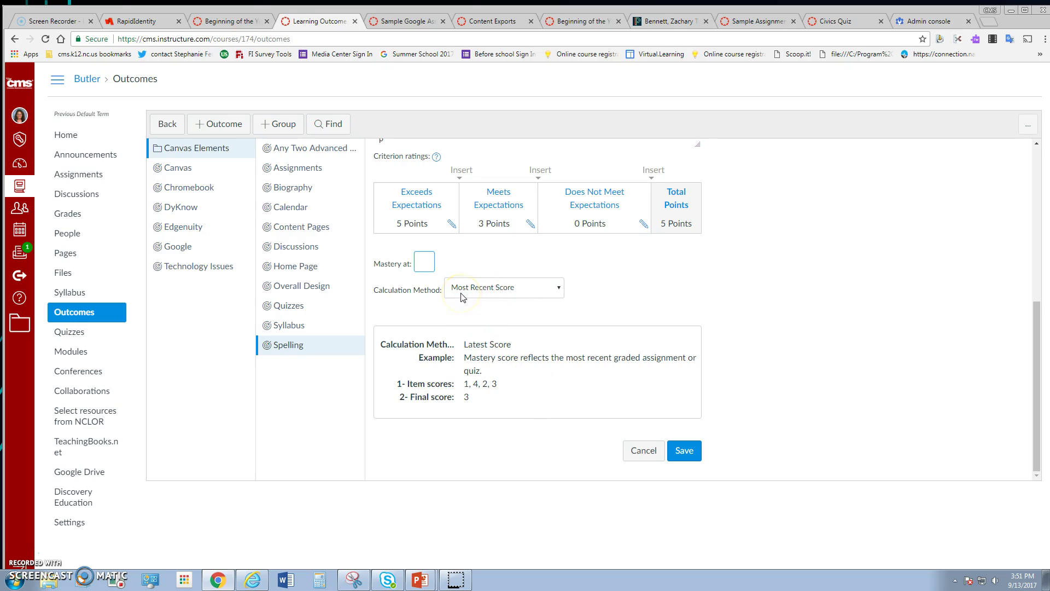
type("8")
left_click(682, 449)
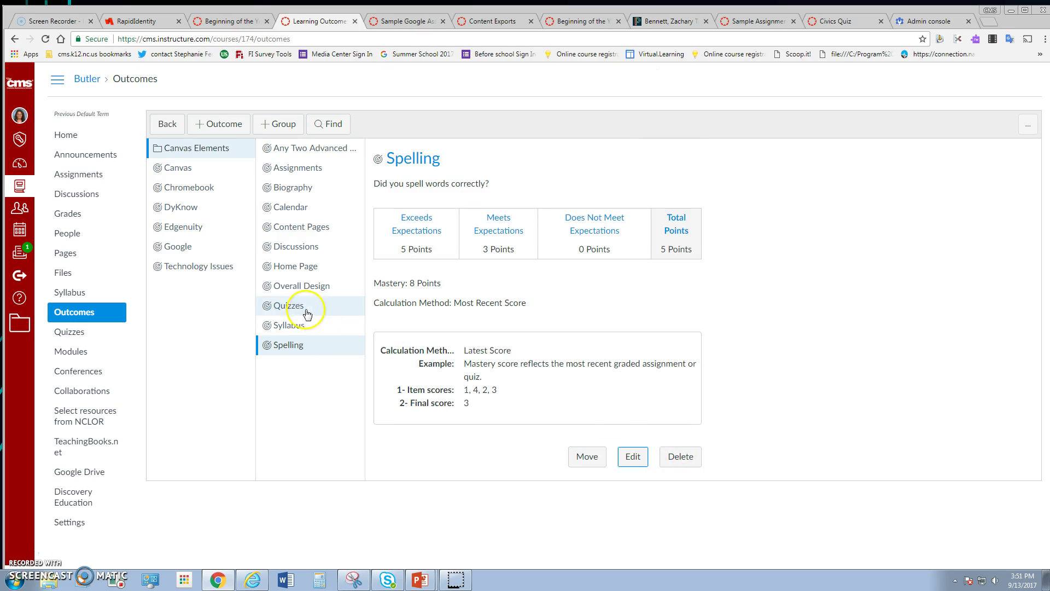
left_click(301, 189)
scroll(629, 330, "down", 2)
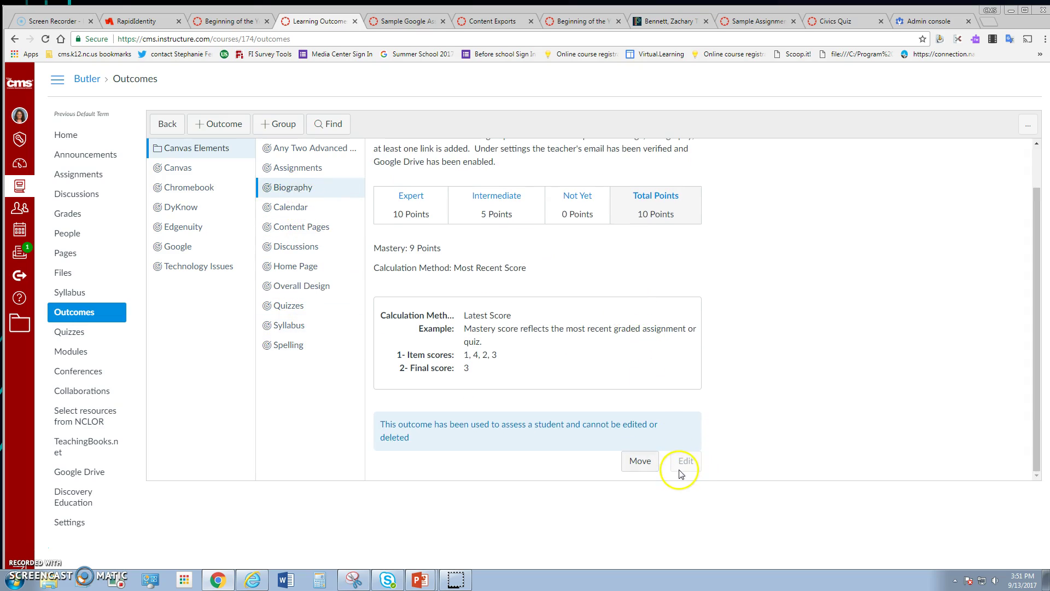
left_click(282, 346)
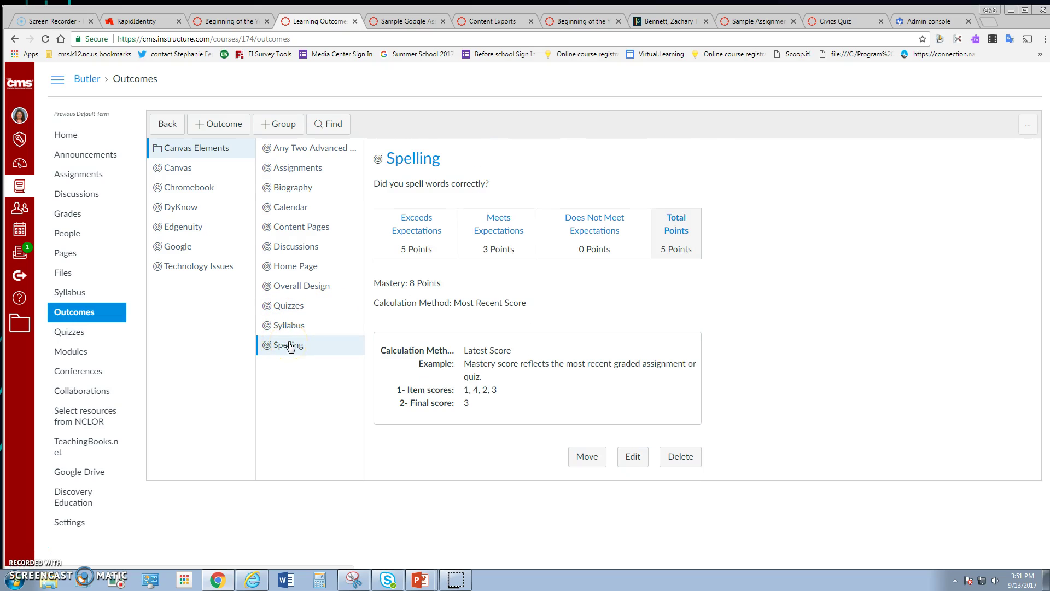
left_click(327, 197)
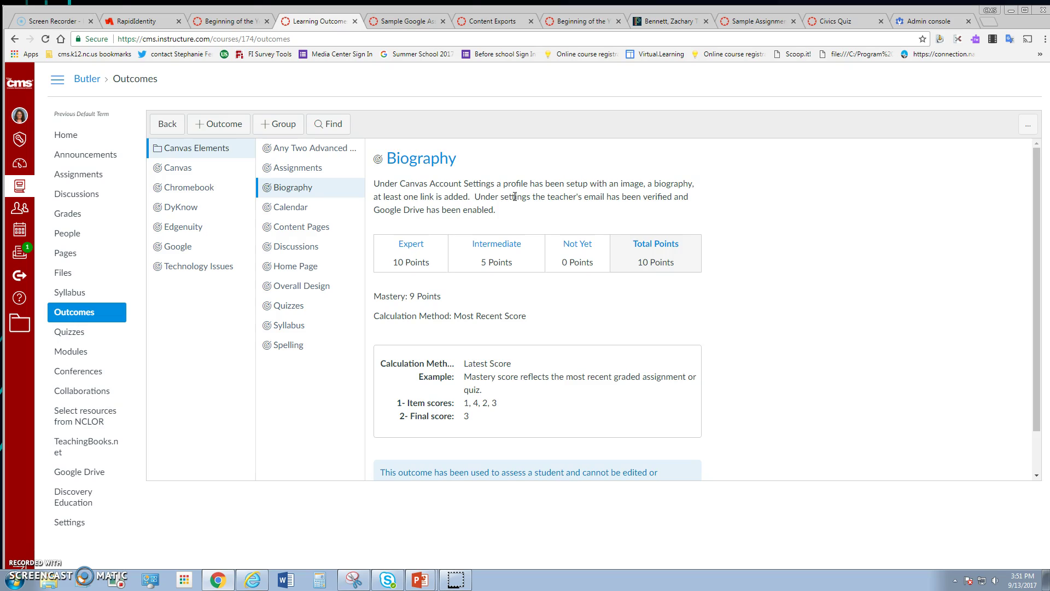
left_click(289, 345)
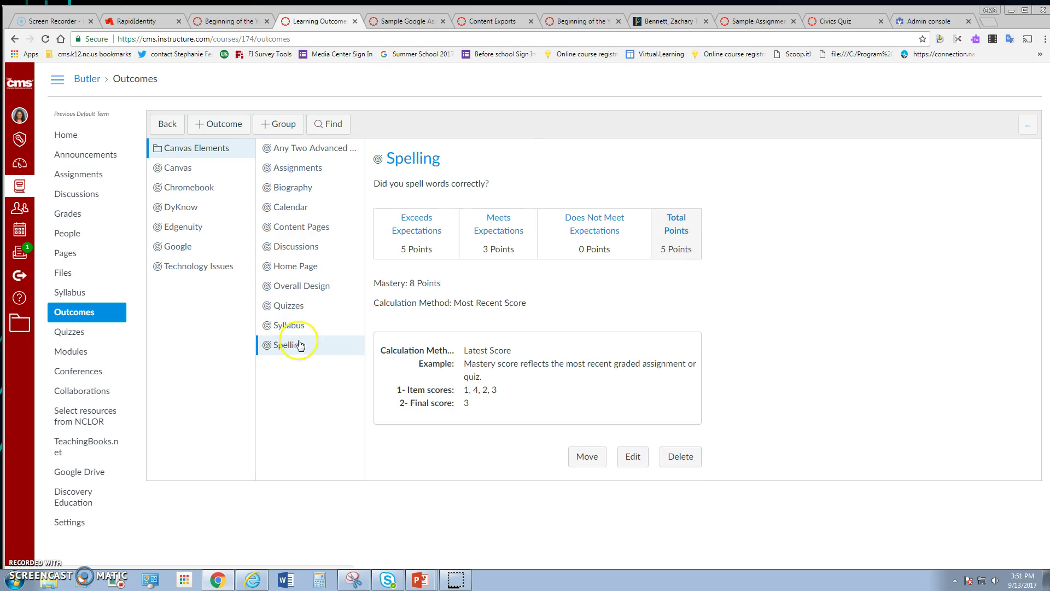
Delete the Spelling outcome and confirm
left_click(680, 456)
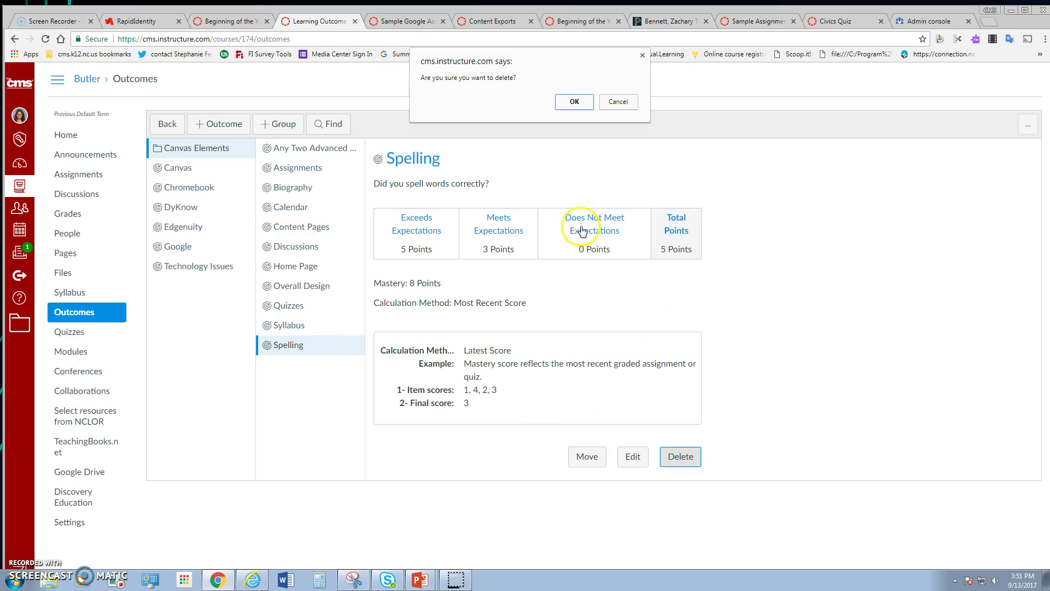
left_click(574, 101)
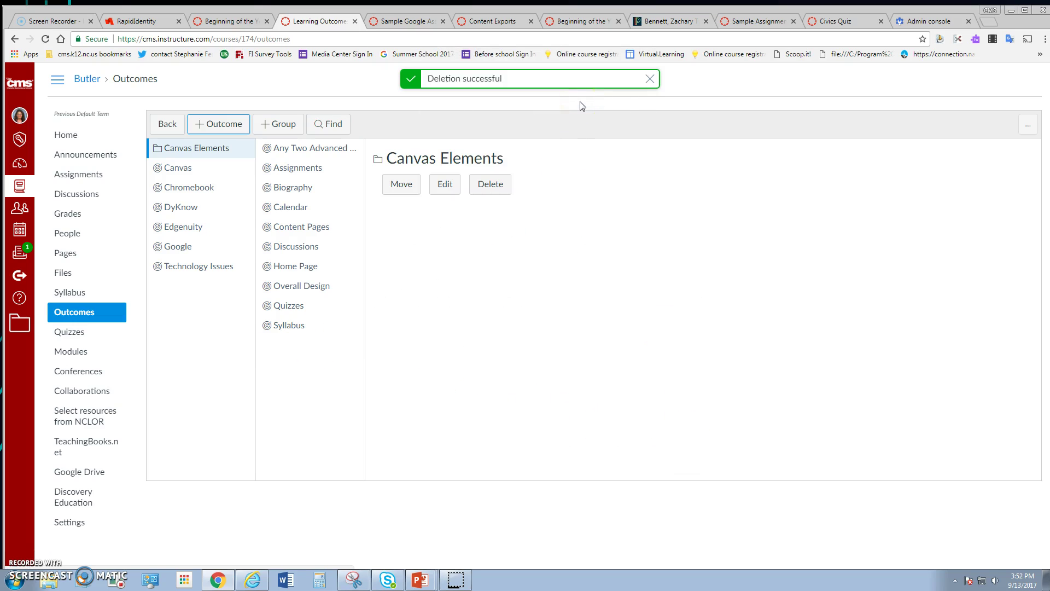